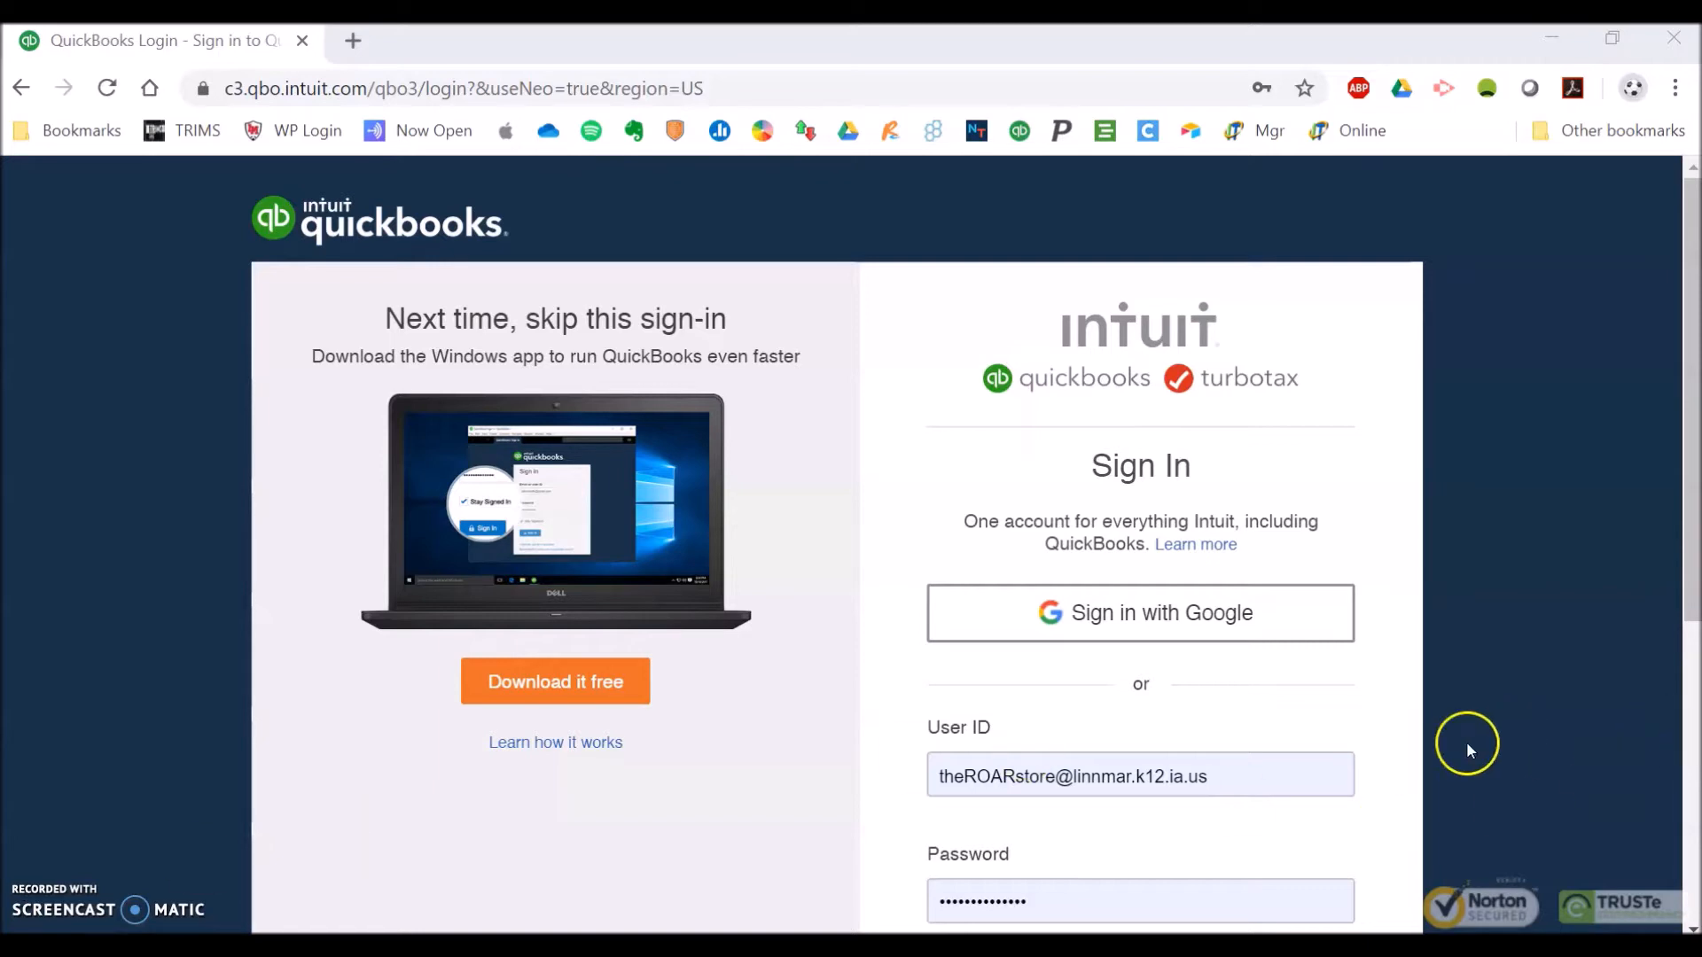
- Sign in with the prefilled credentials and open the bank register of the Cash on hand account
scroll(1405, 776, "down", 2)
left_click(1150, 882)
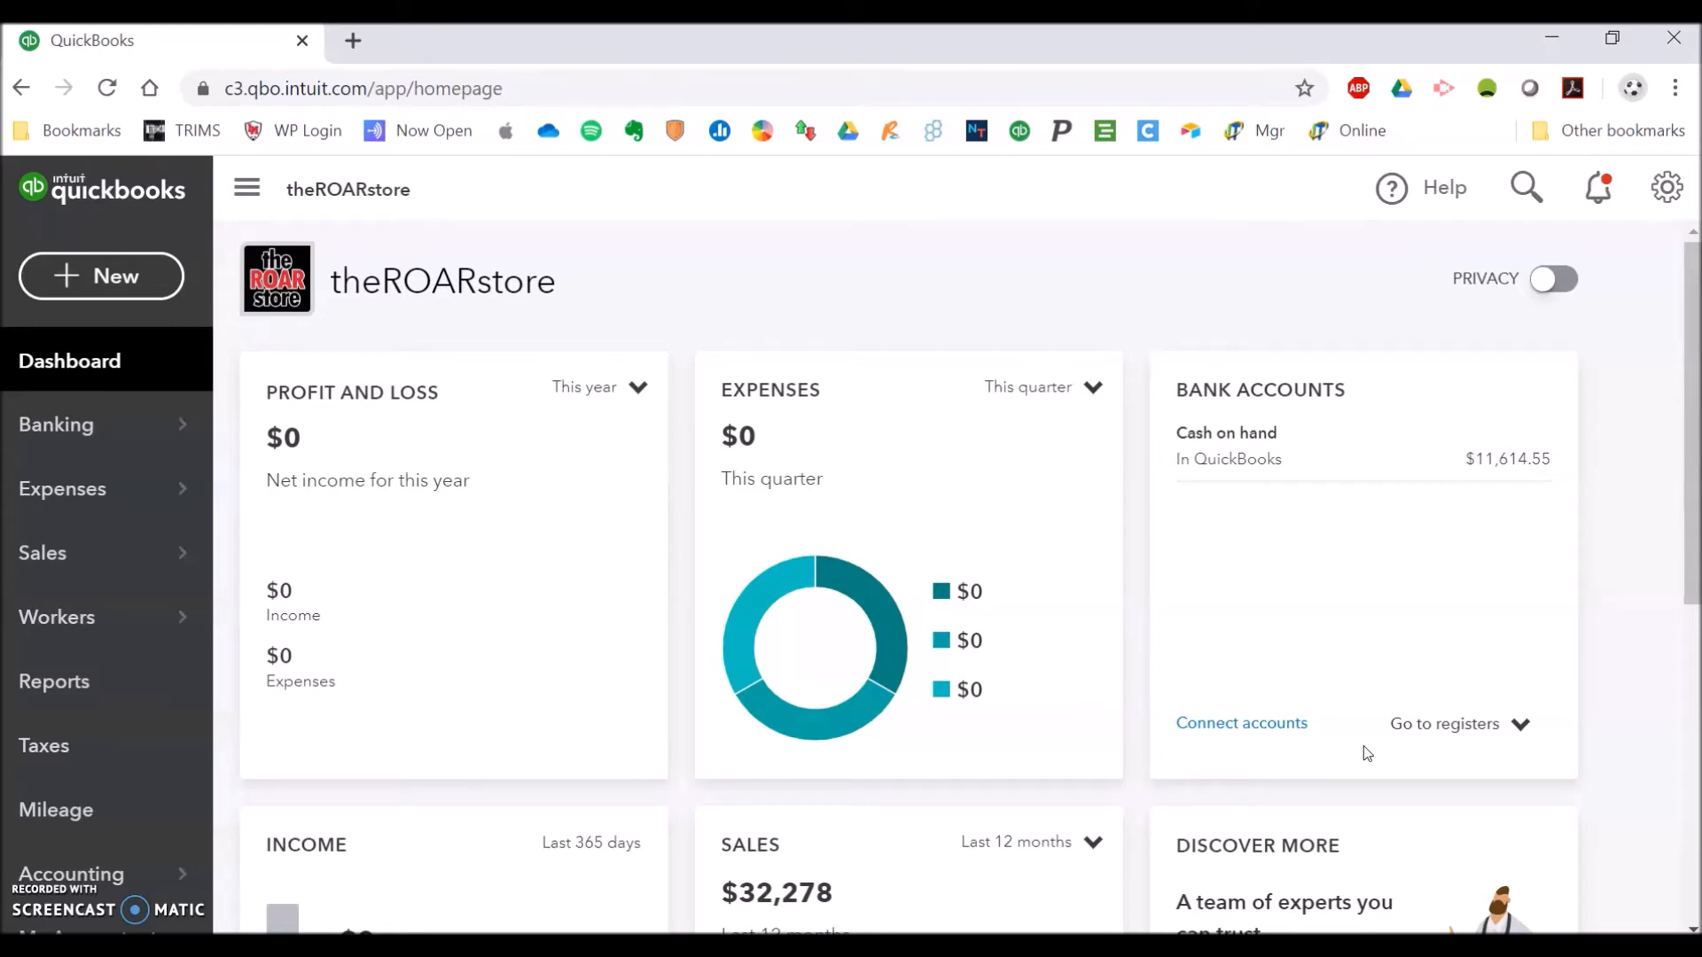
left_click(1255, 463)
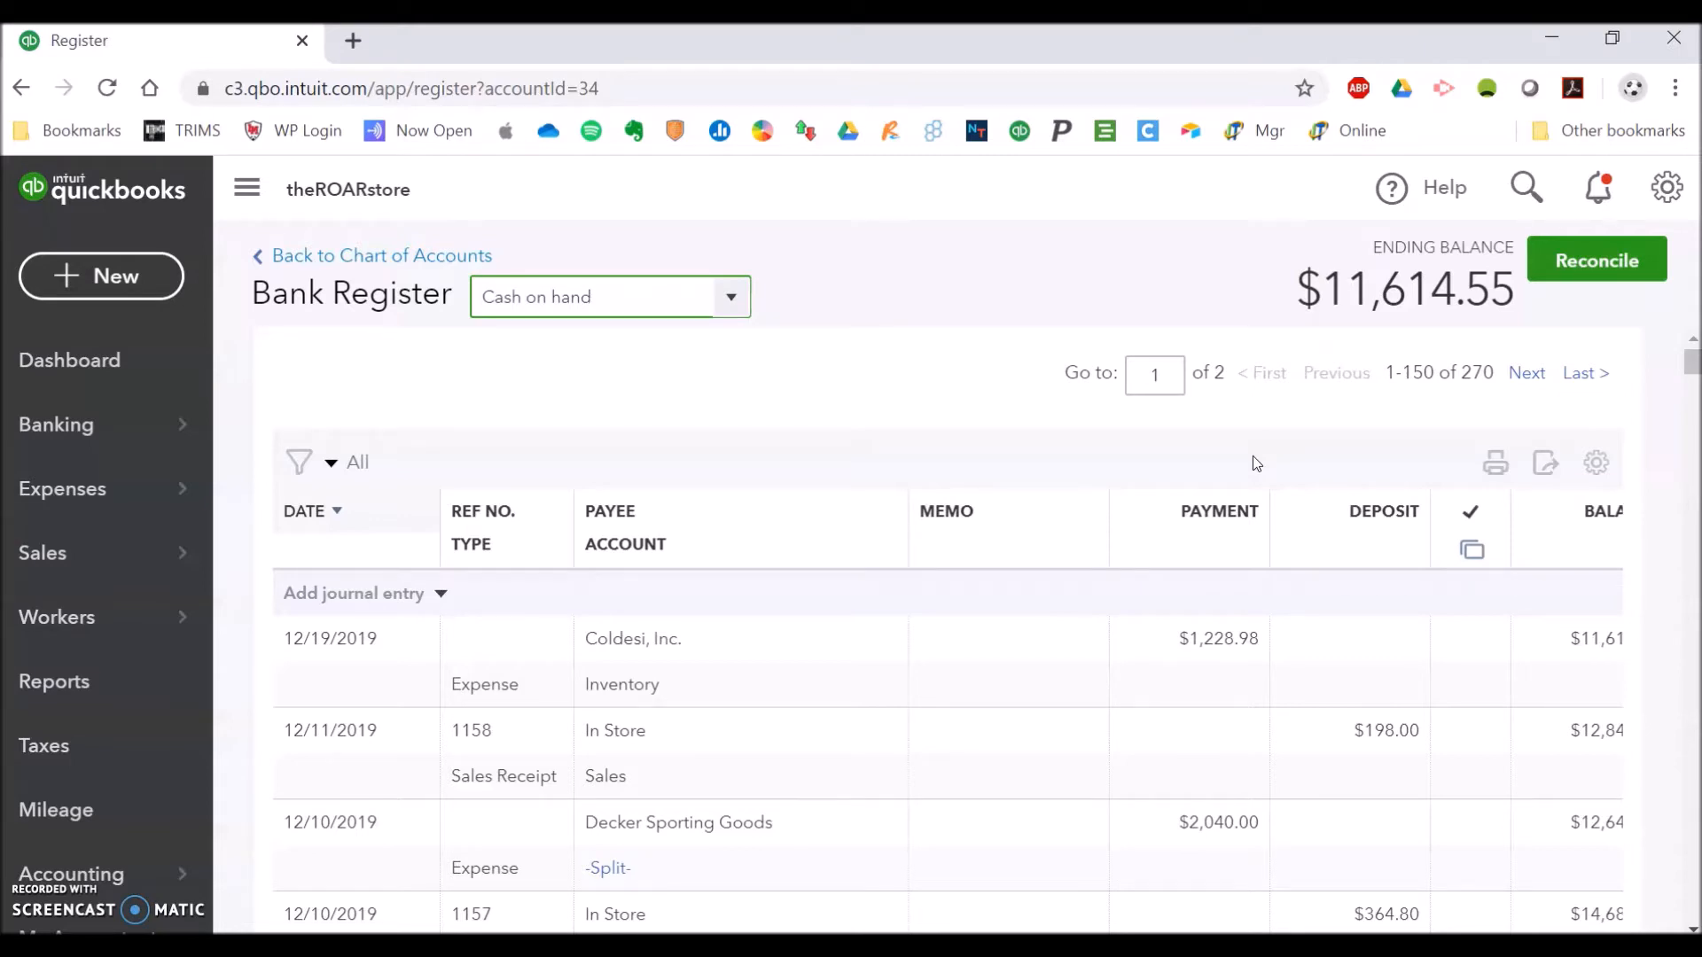
left_click(331, 338)
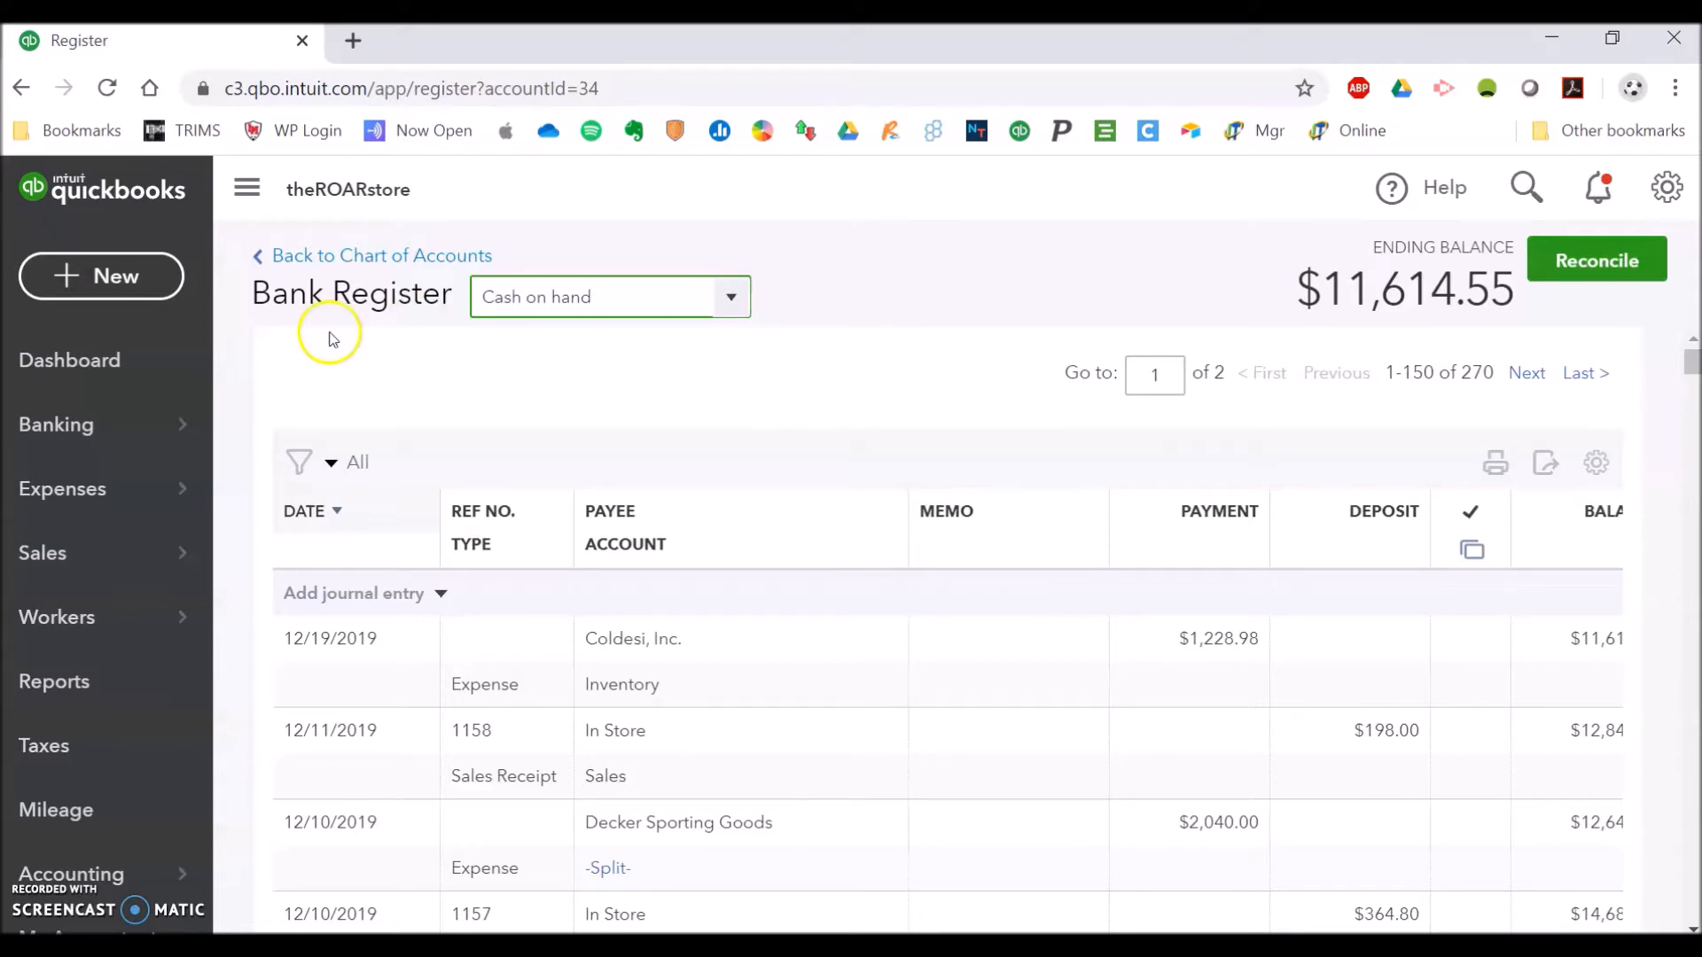
- Create a new sales receipt for the customer In Store with Cash as the payment method
left_click(125, 279)
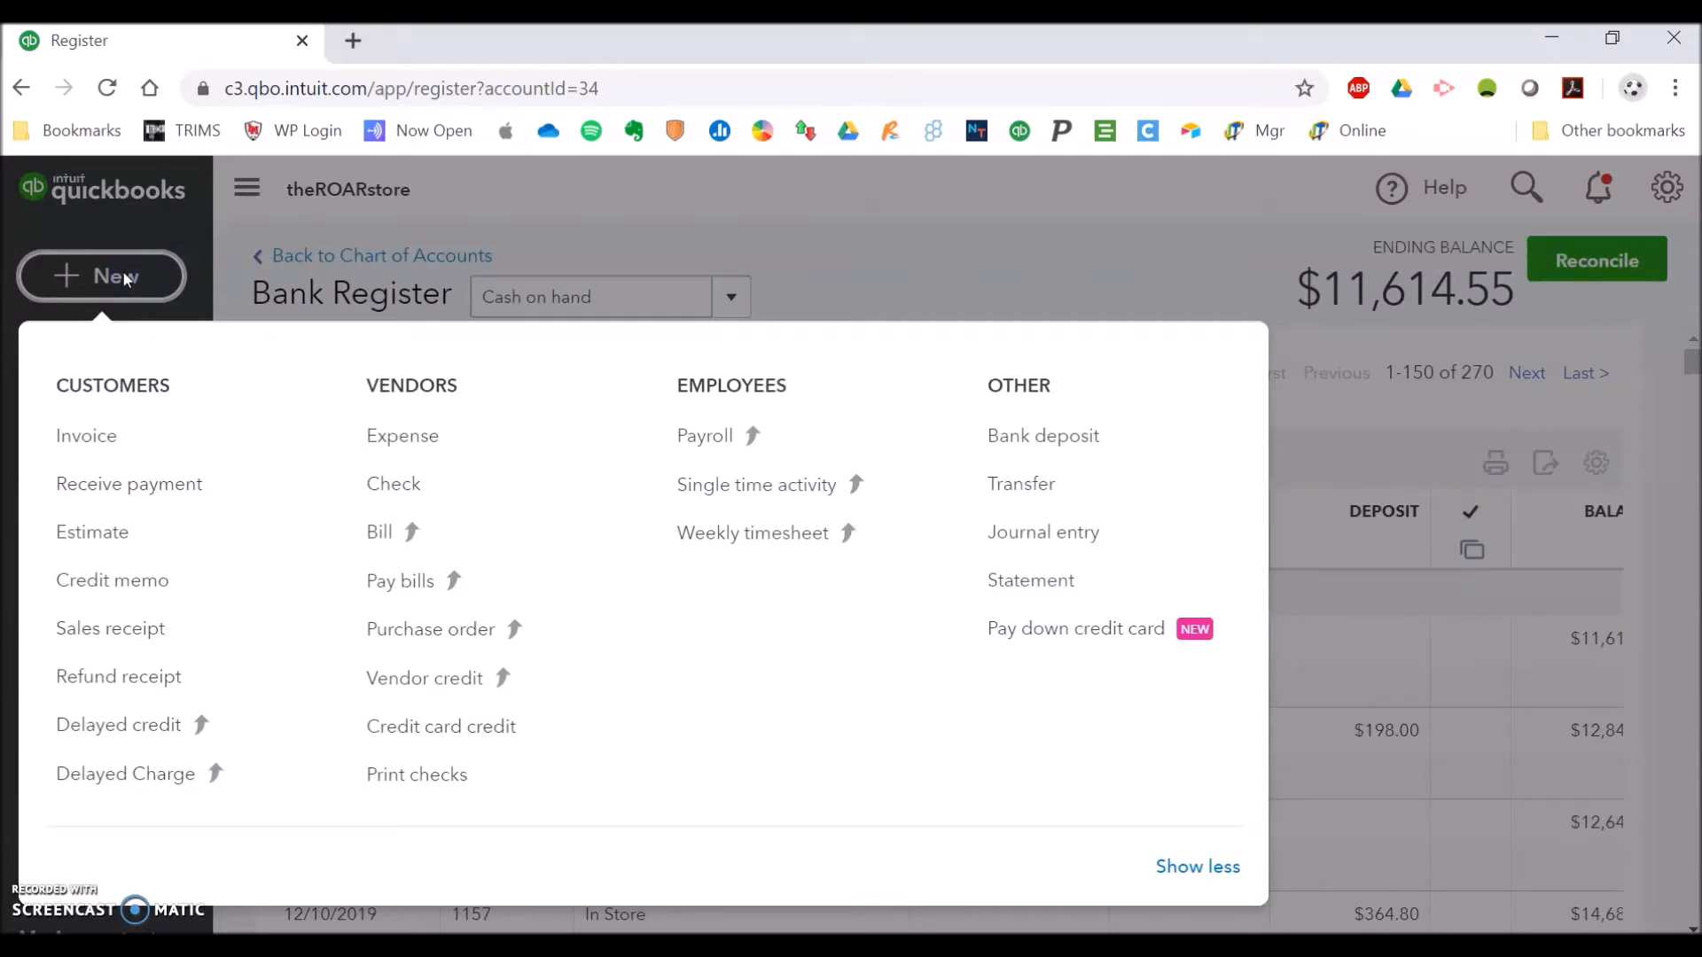
left_click(125, 653)
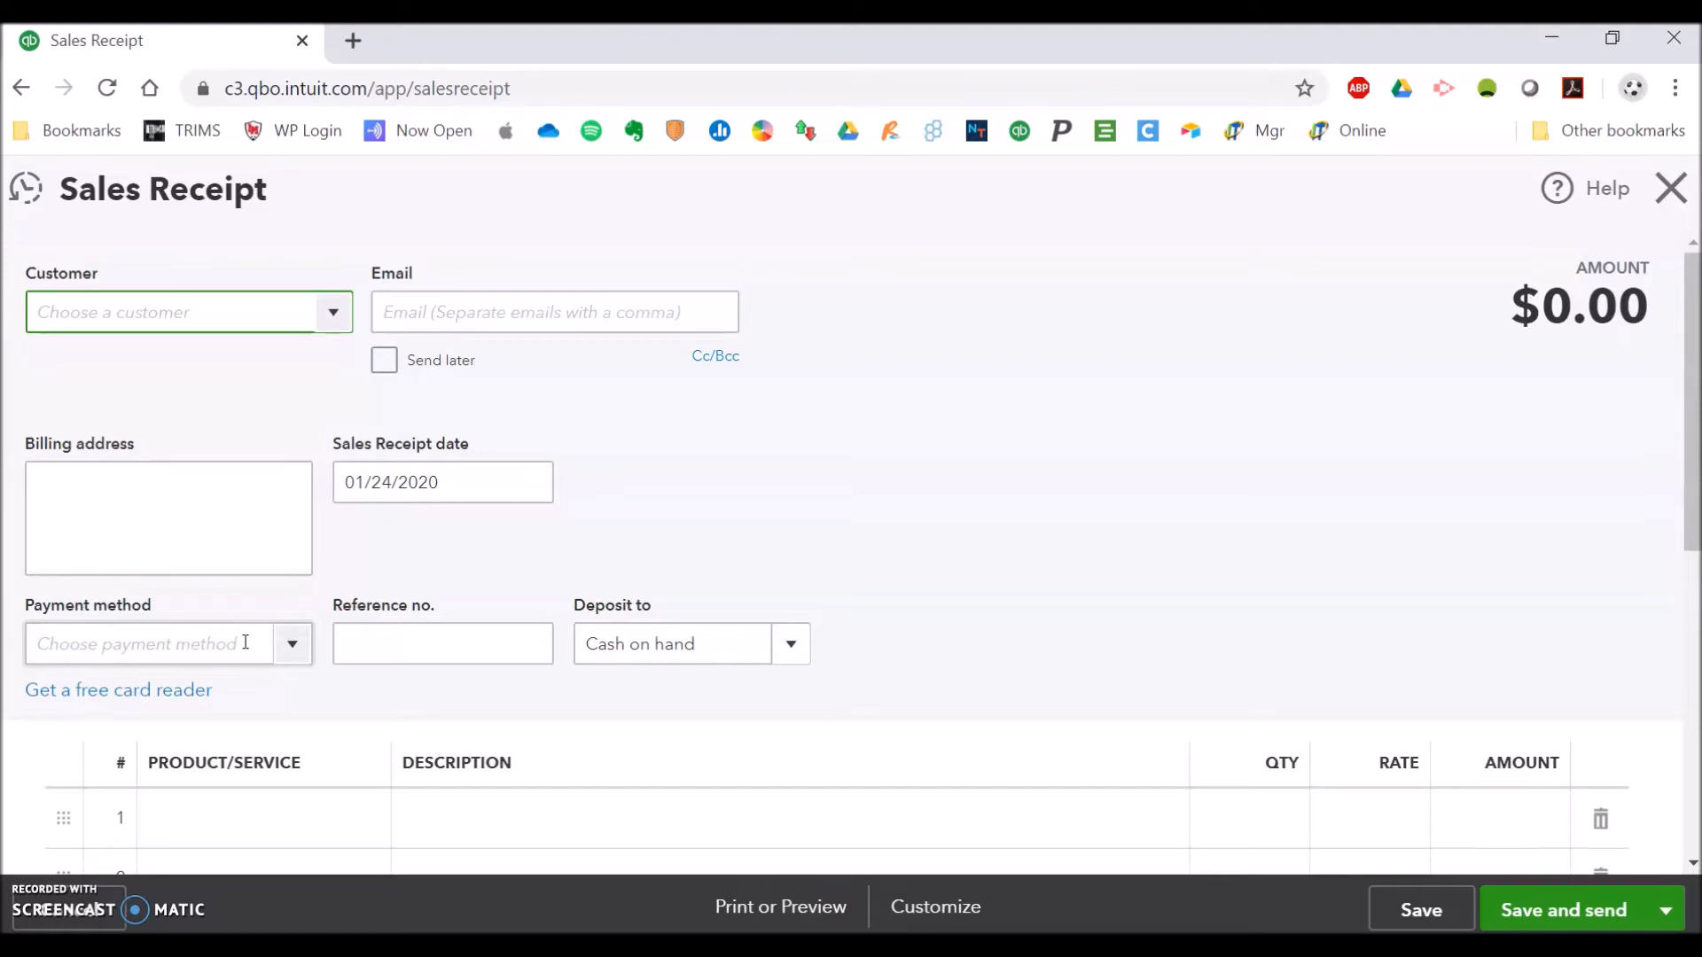
left_click(343, 315)
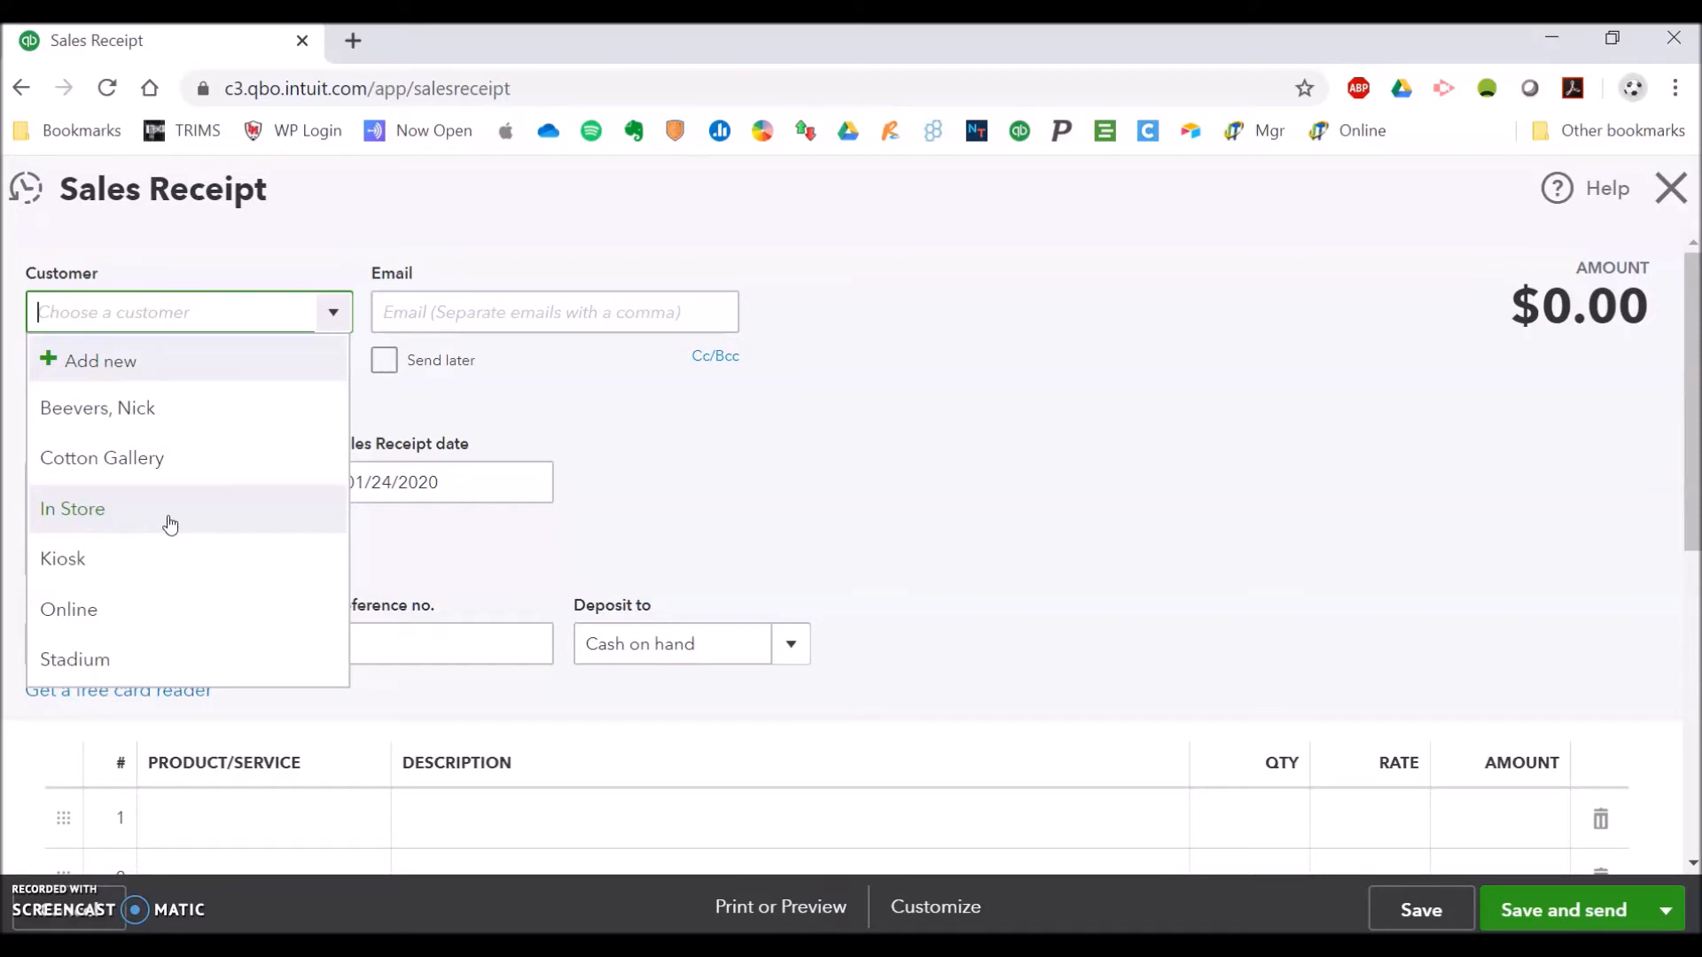
left_click(157, 577)
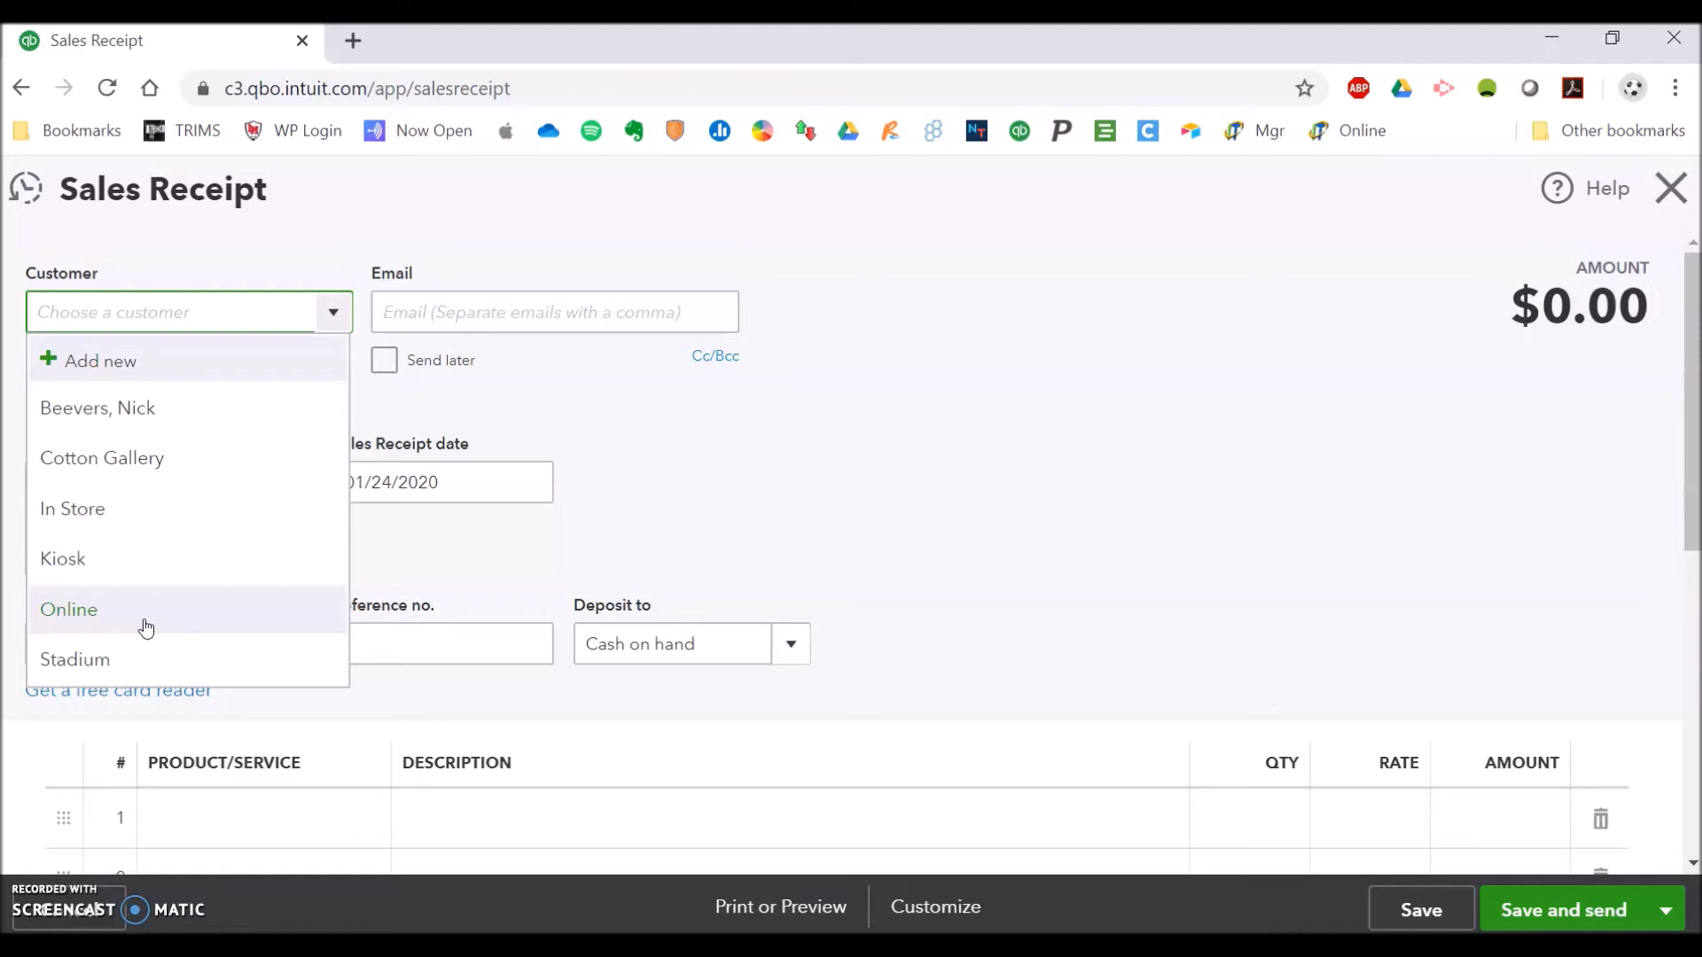
left_click(142, 672)
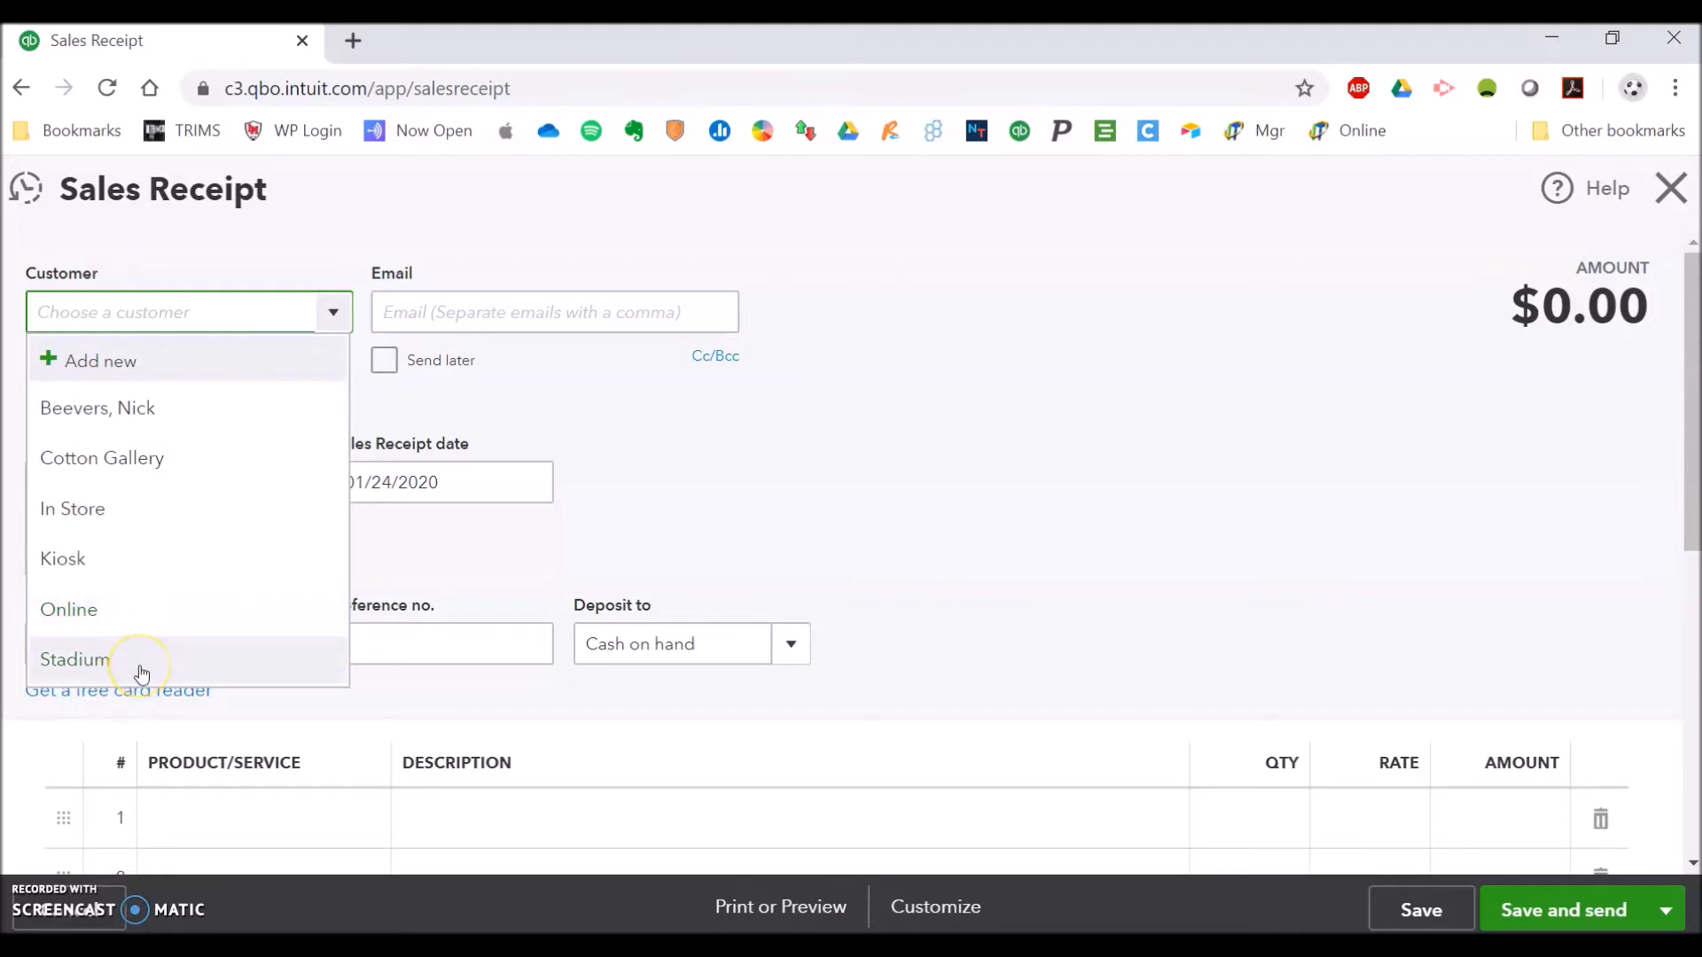
left_click(115, 512)
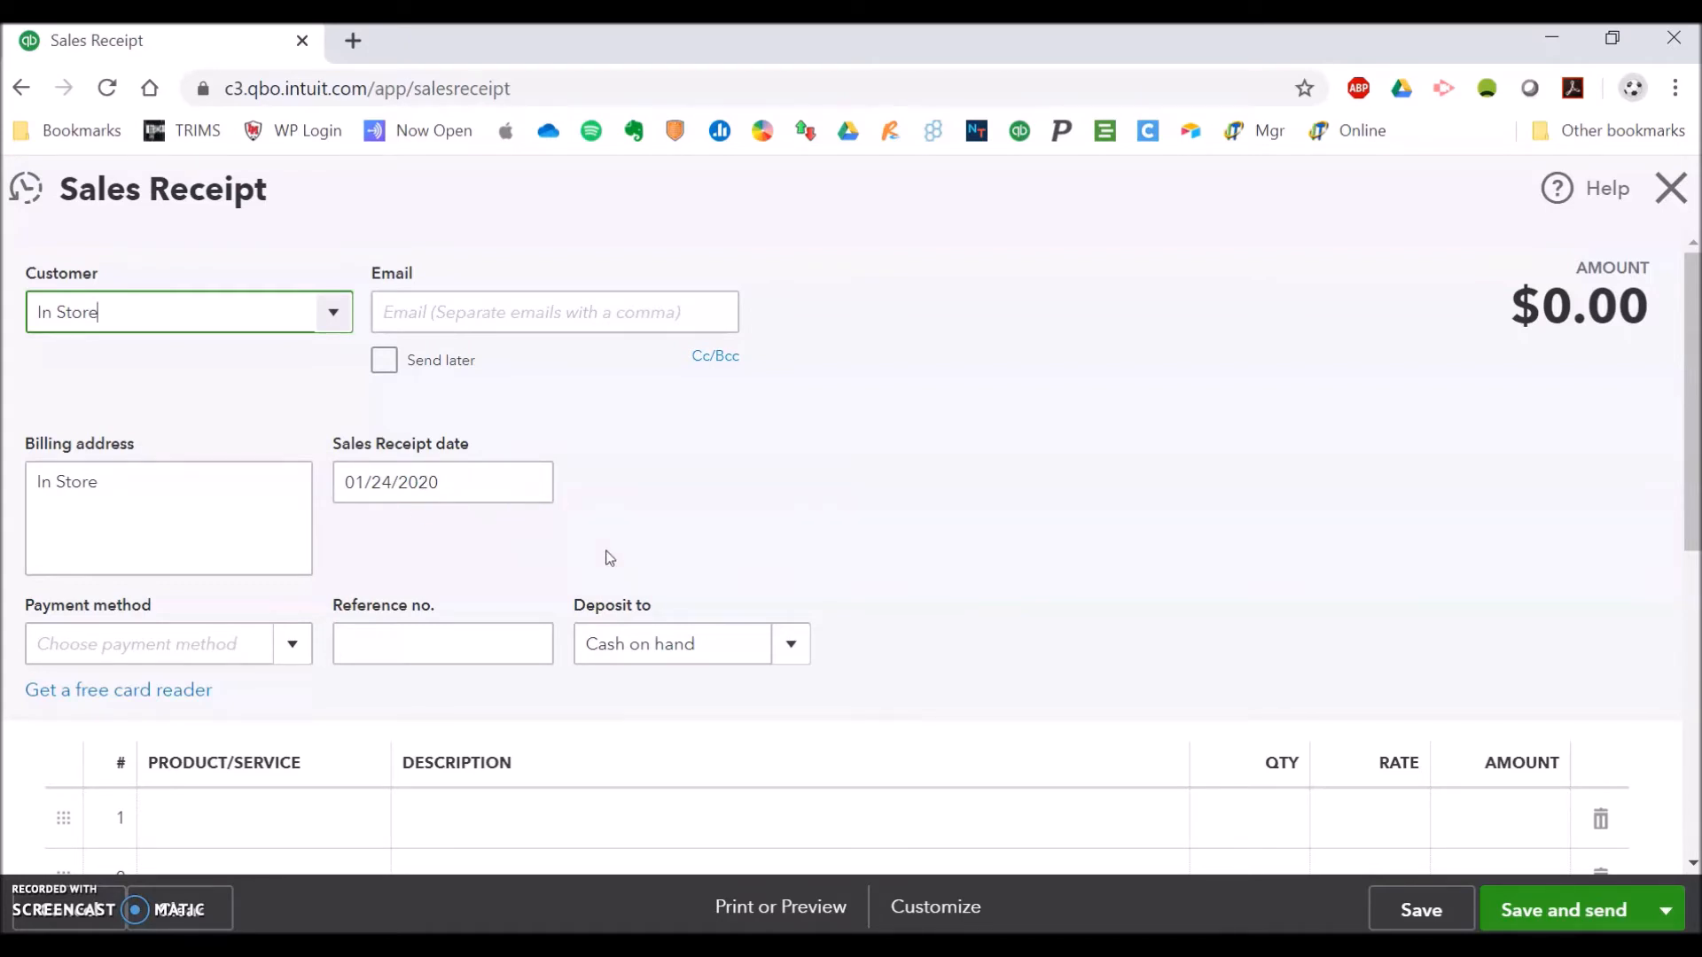
left_click(294, 645)
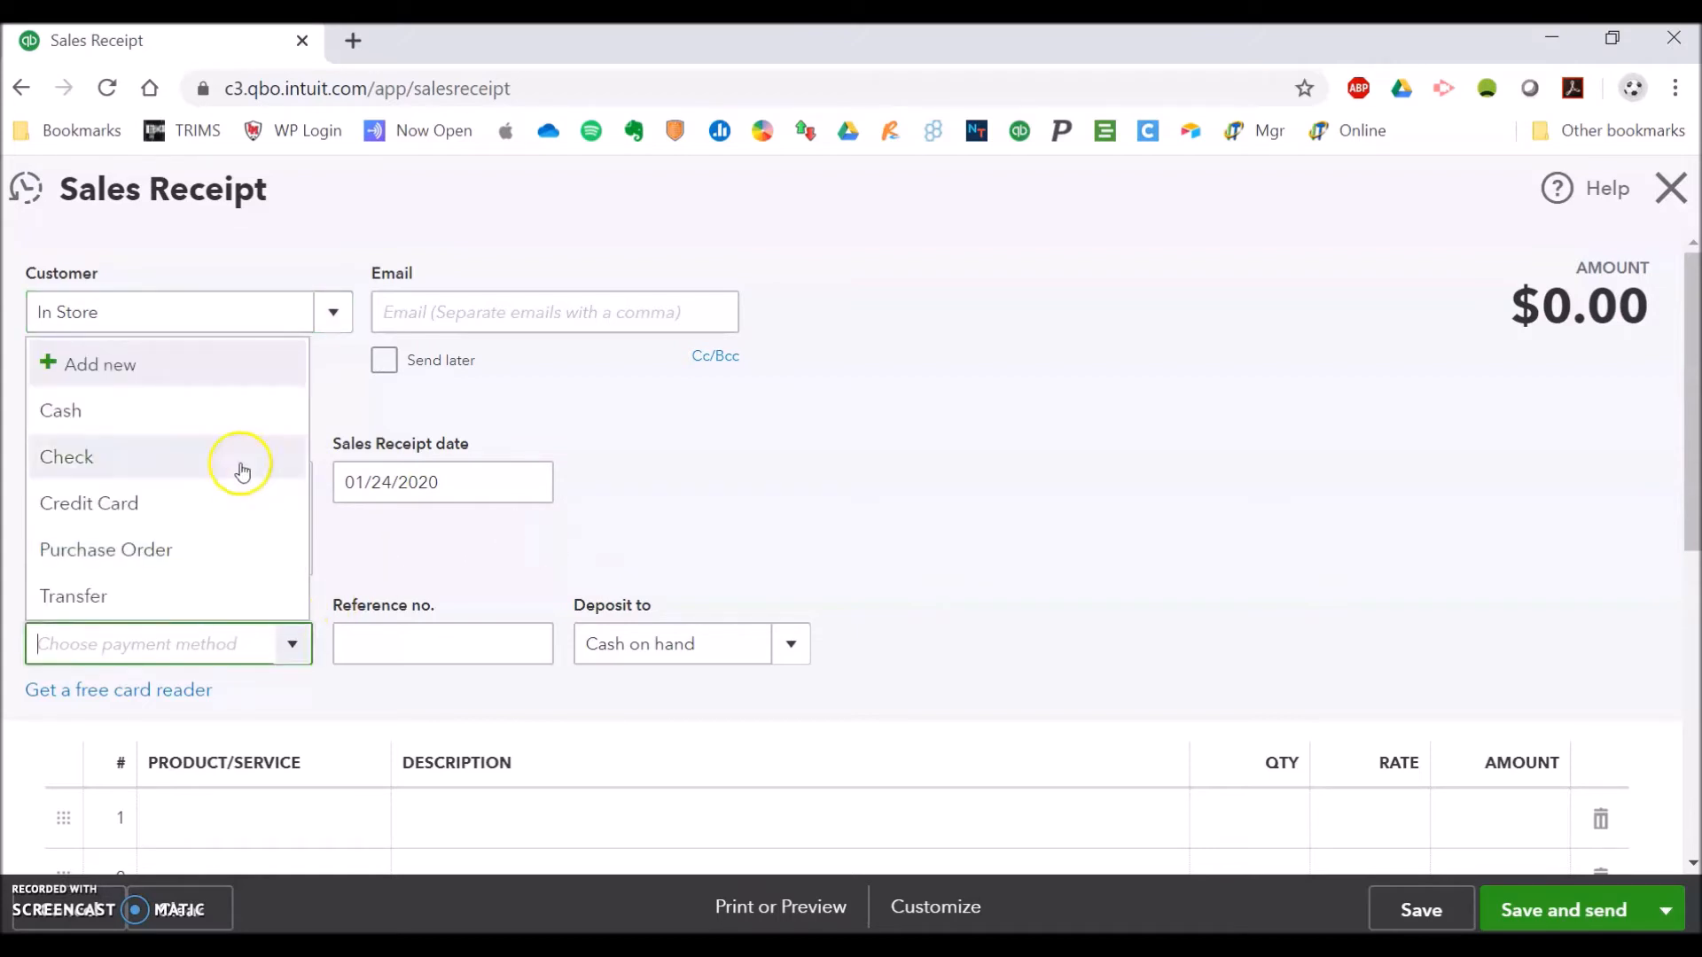
left_click(229, 417)
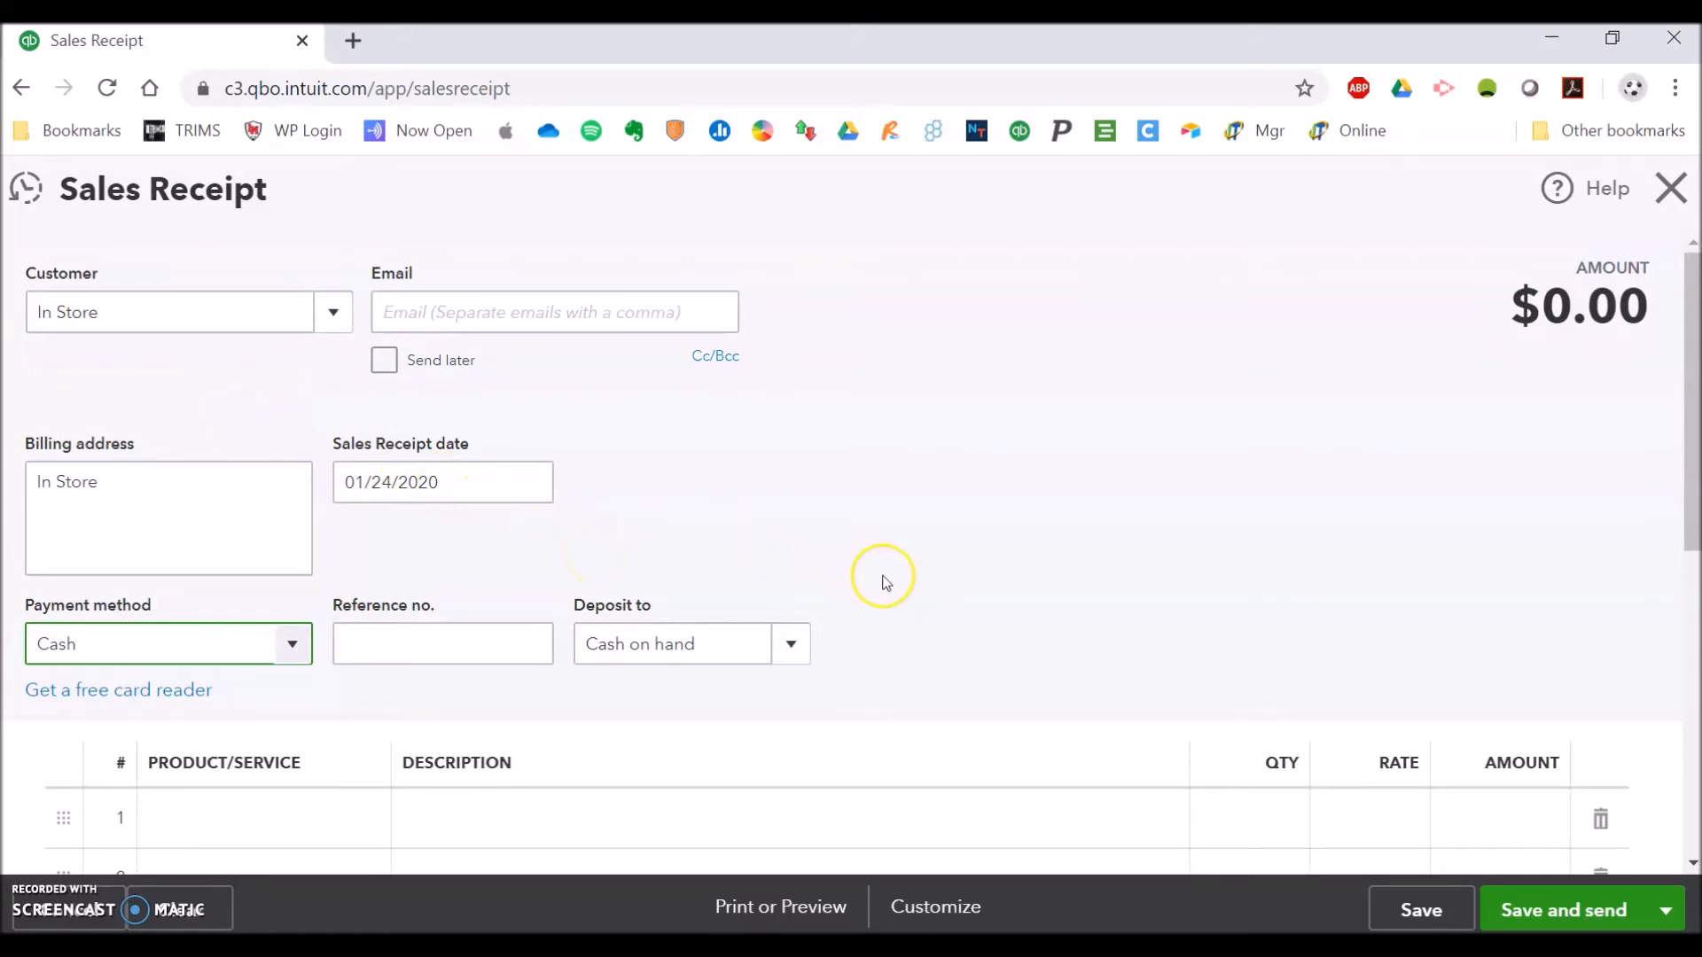
- Fill in the receipt's first line with the description "EOP 1/24/2020" and an amount of 966.00
scroll(882, 578, "down", 2)
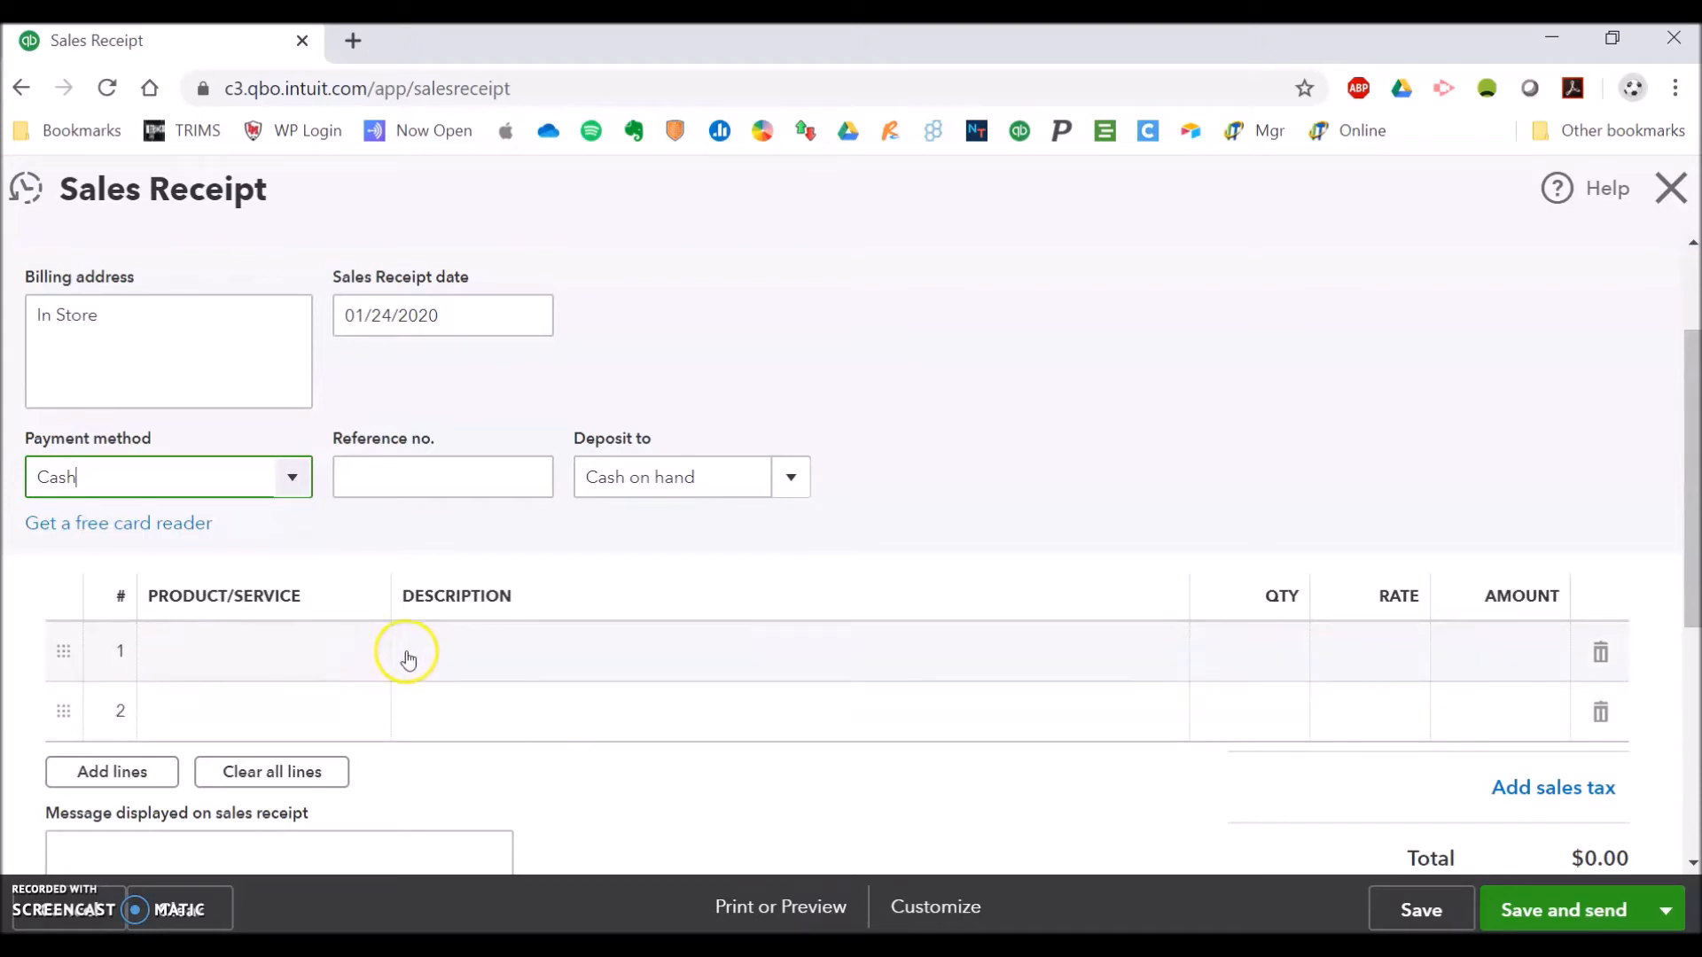
left_click(433, 660)
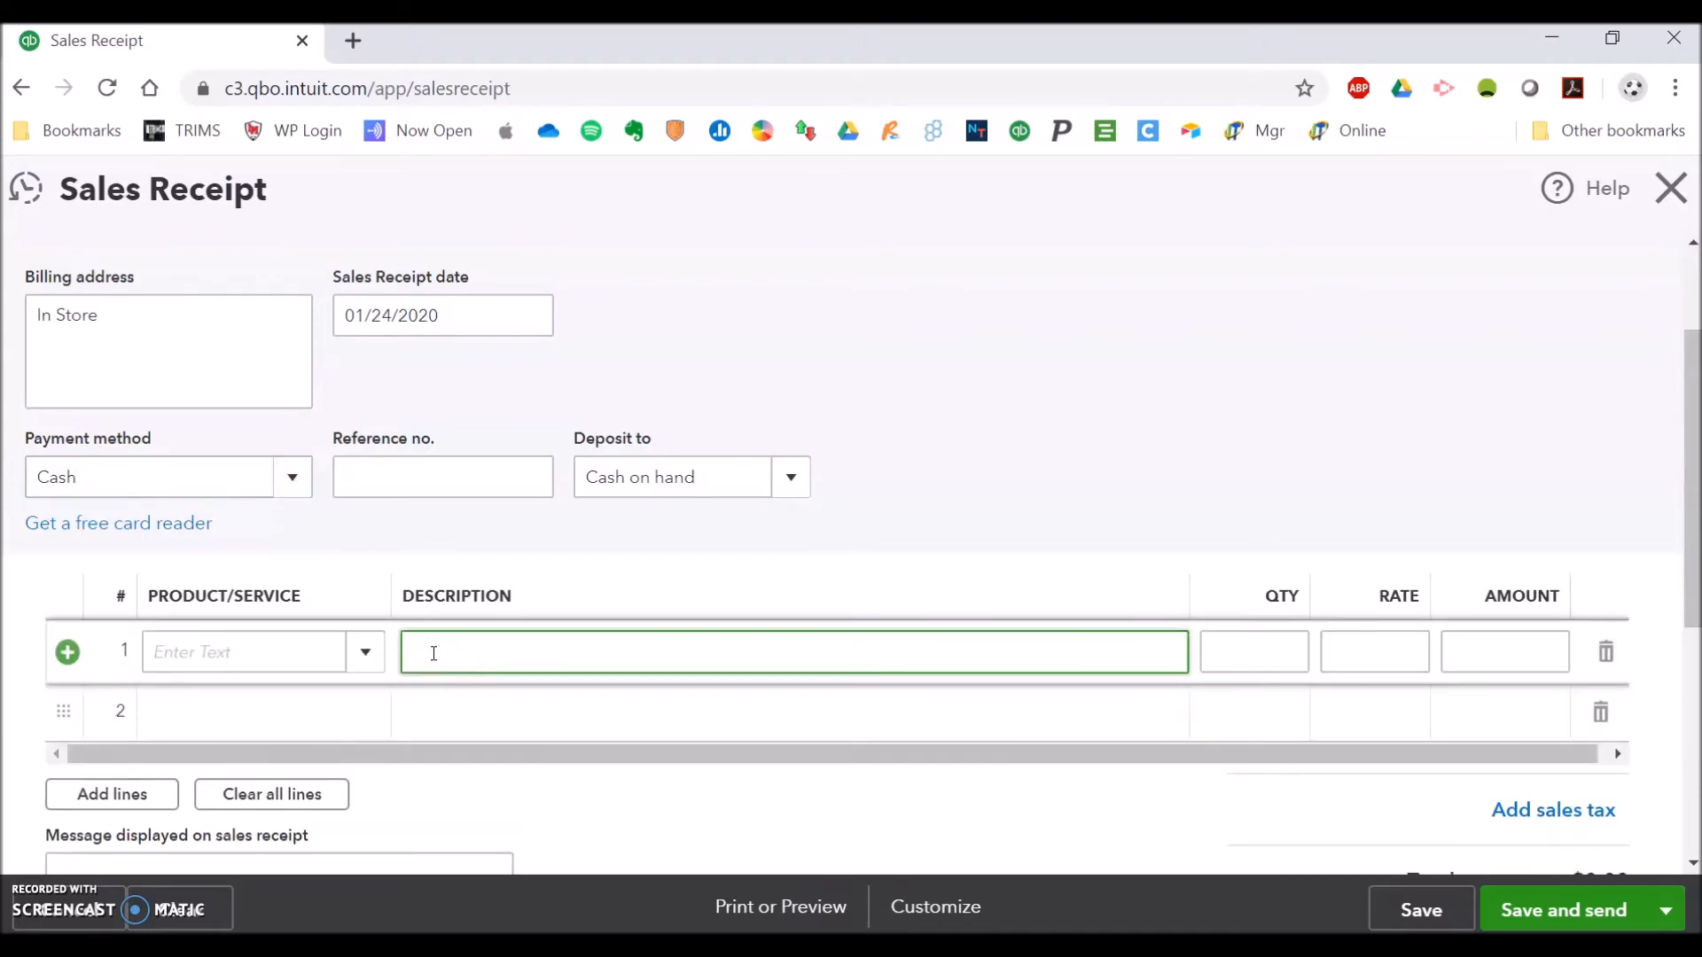
type("EOP")
type("1/24/2020")
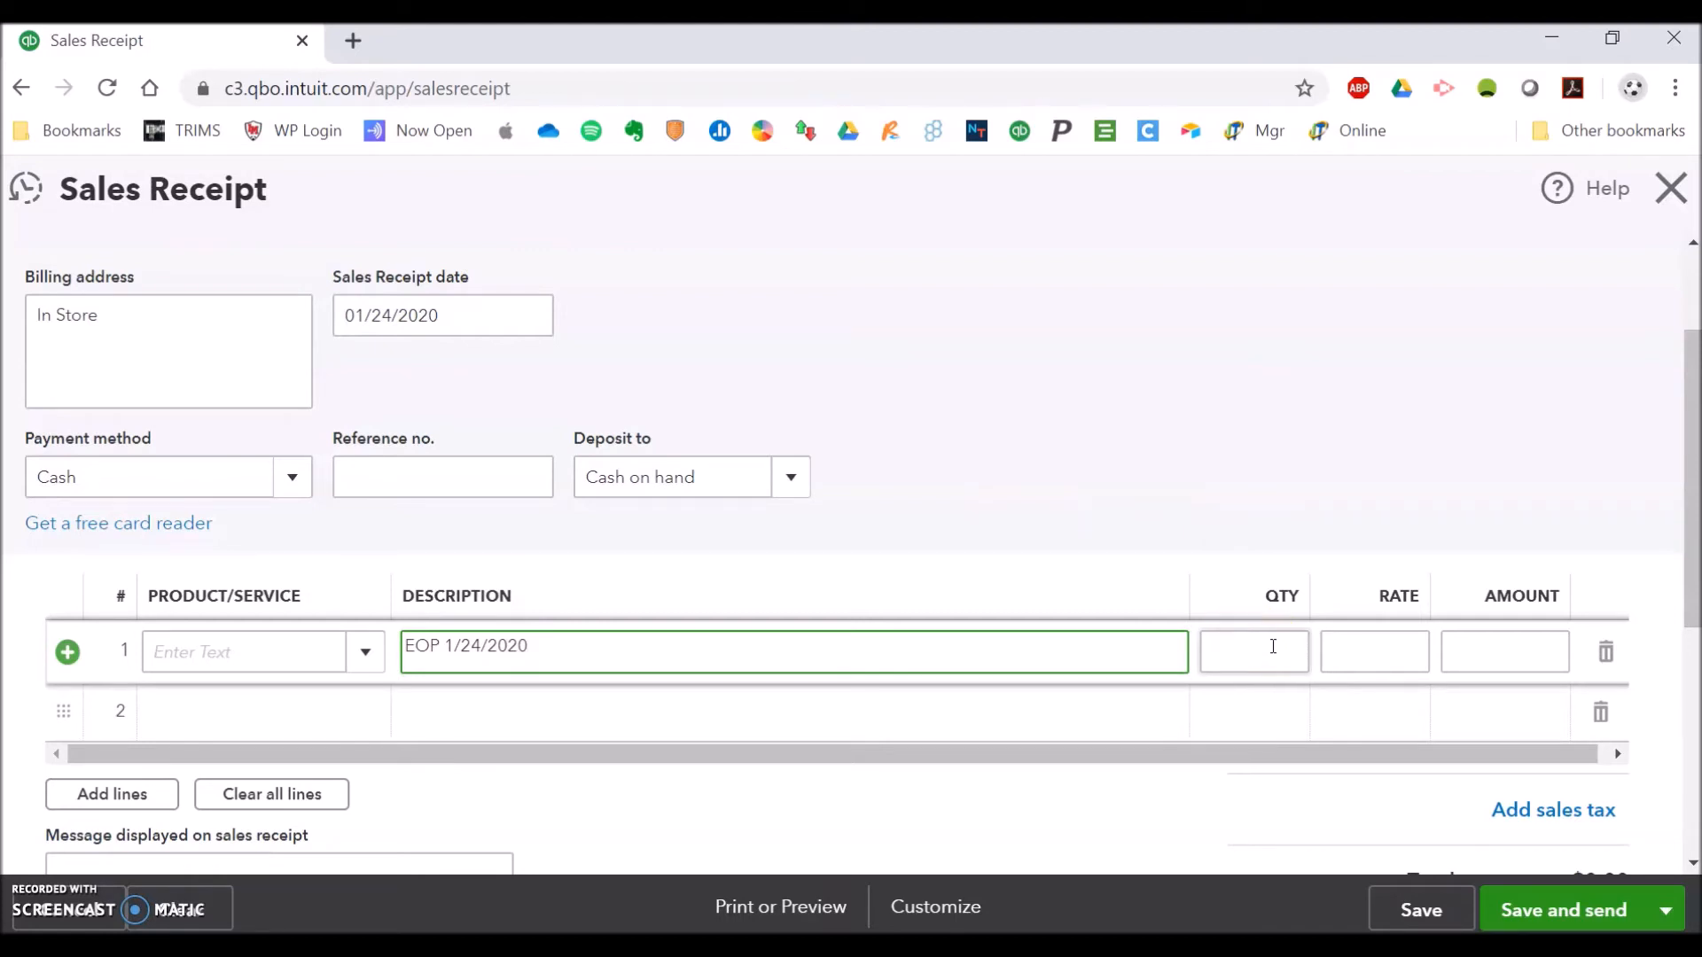
left_click(1517, 649)
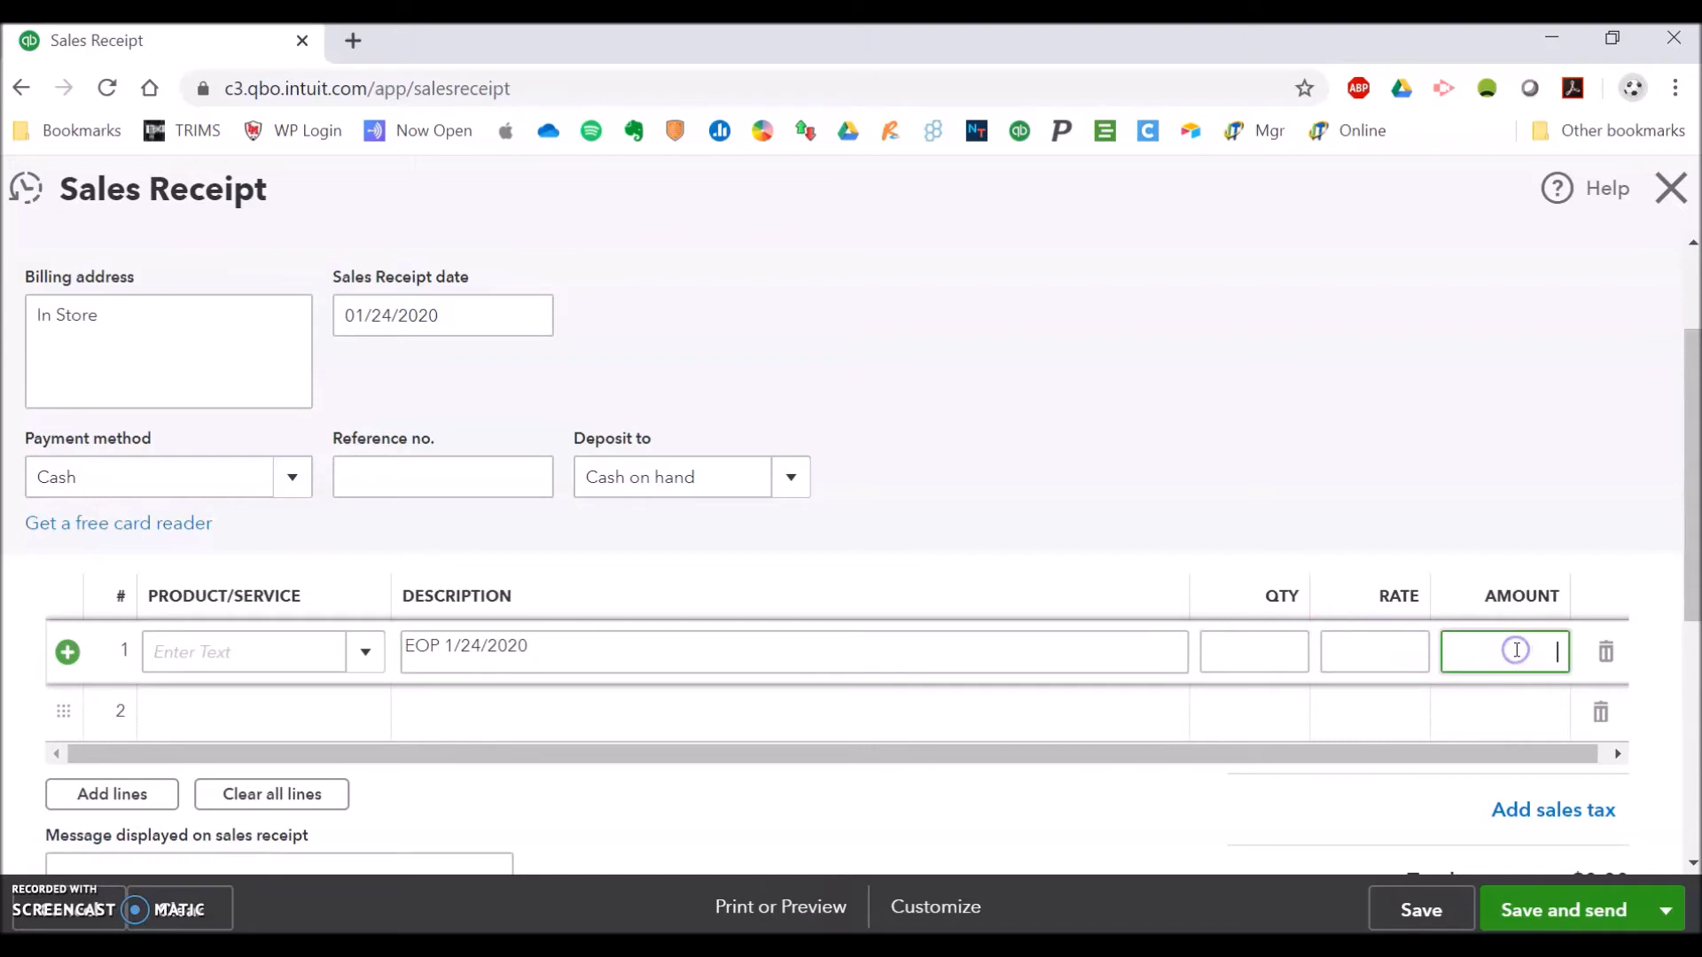
type("966.00")
- Save the sales receipt and close it to return to the bank register
left_click_drag(1689, 392, 1690, 483)
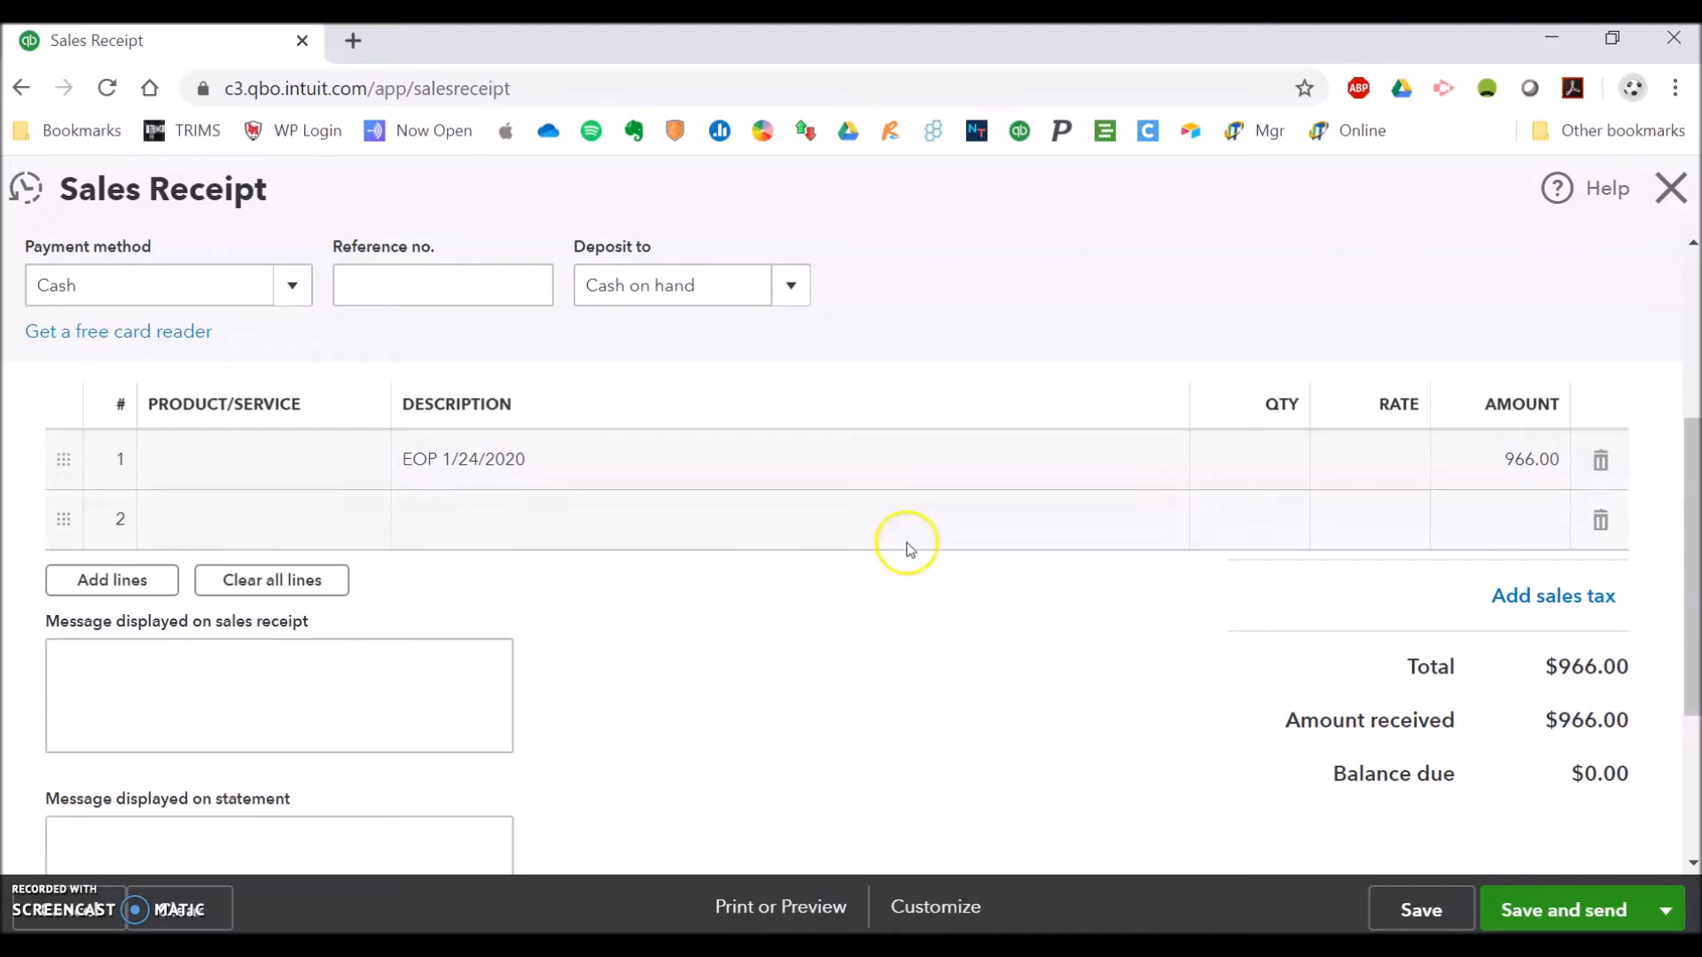
left_click(1409, 913)
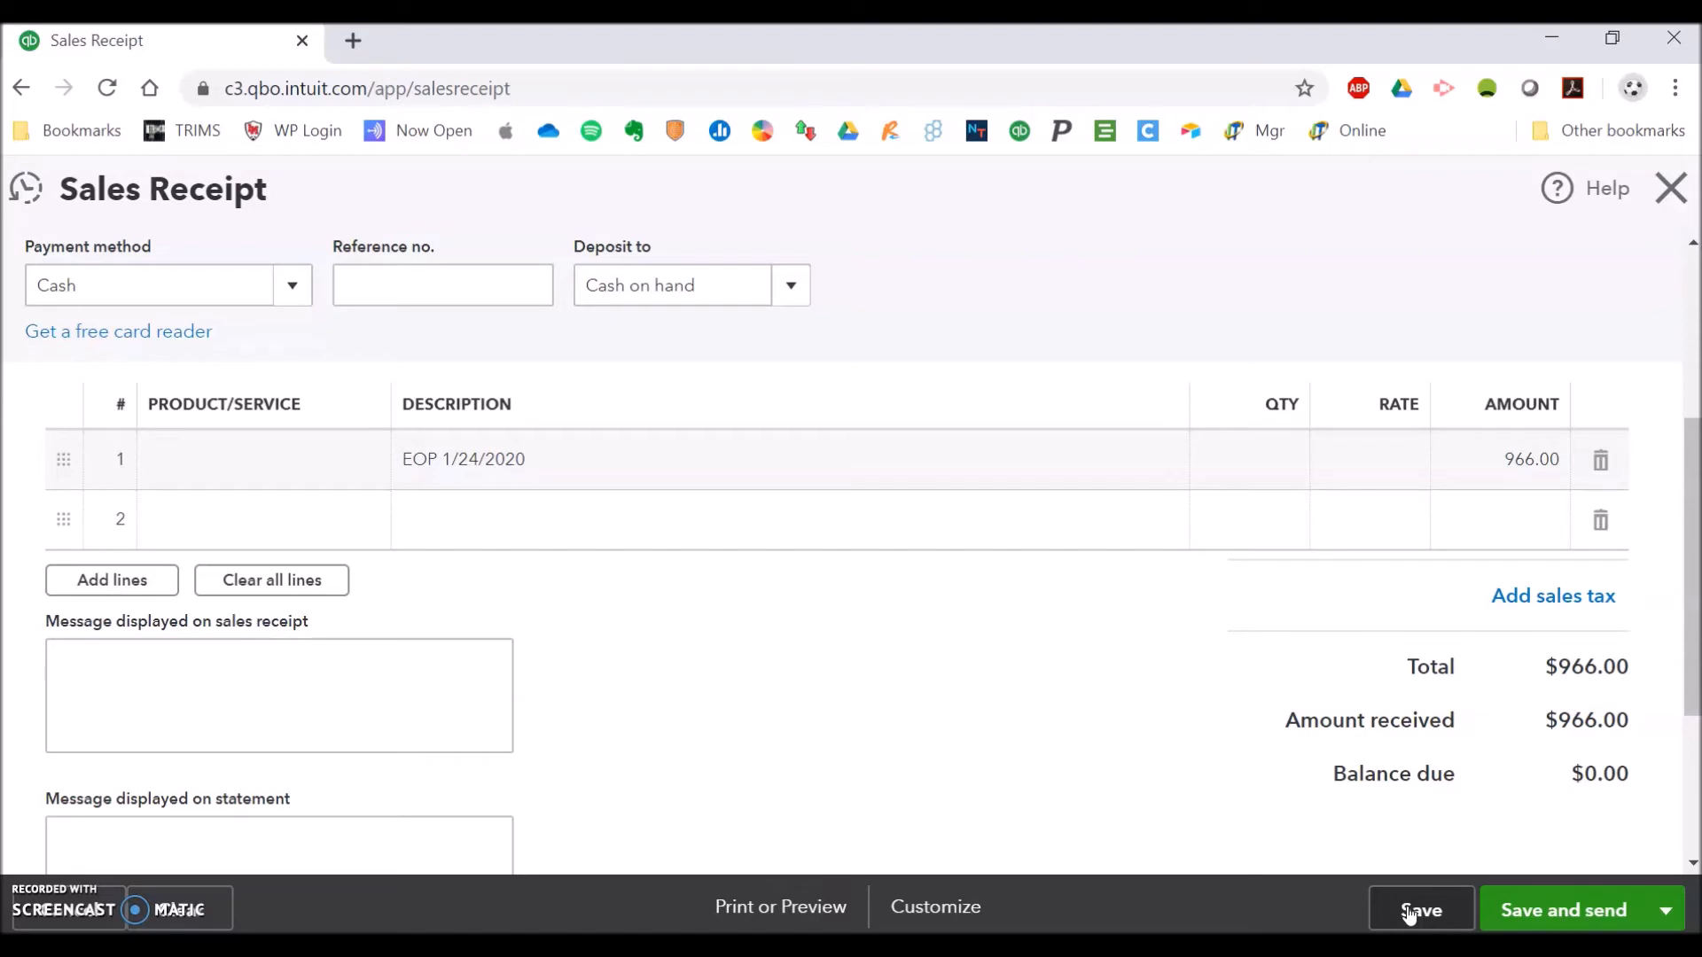
left_click(1409, 915)
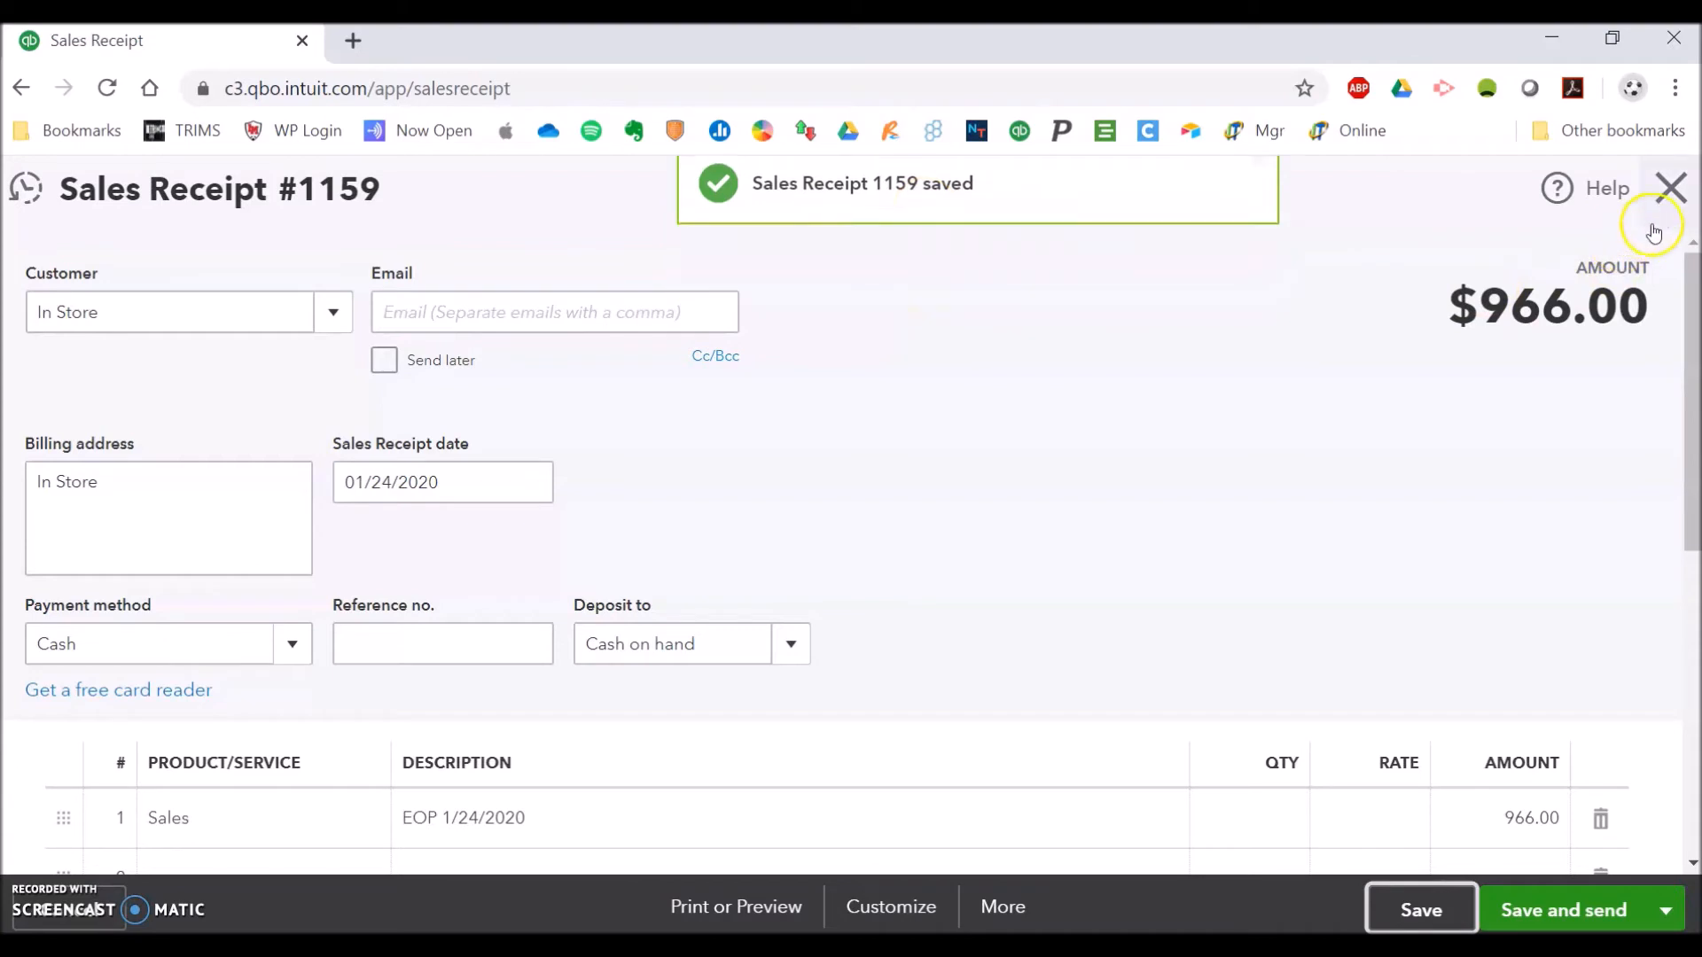
left_click(1670, 189)
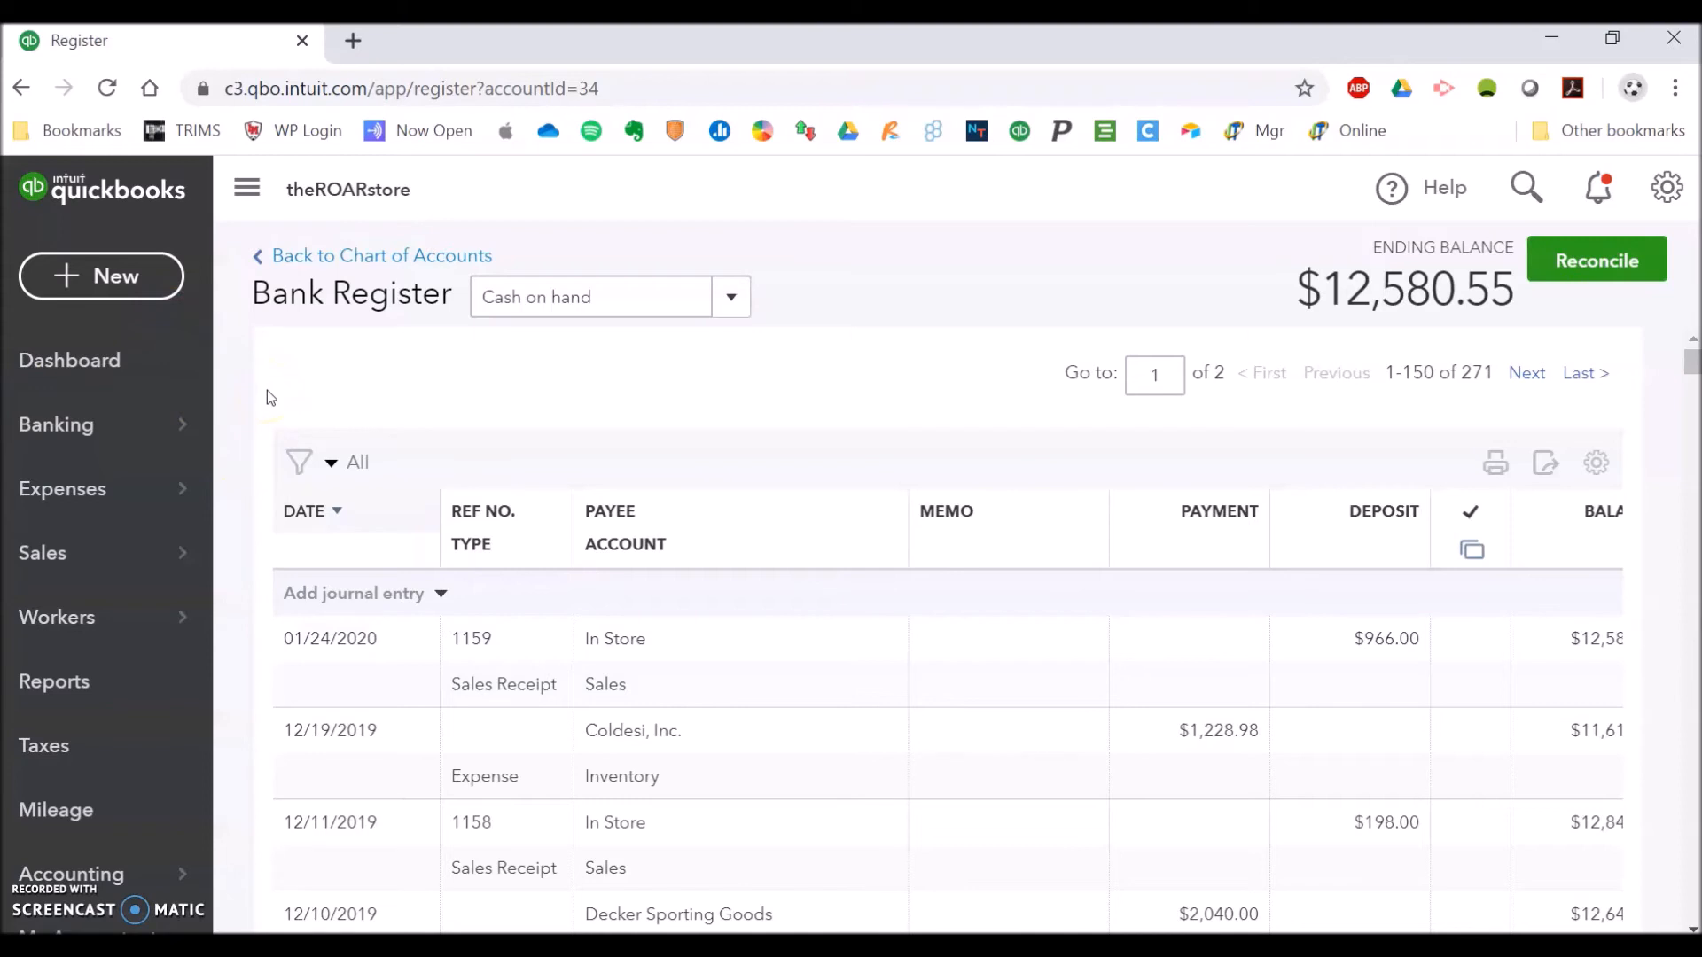
- Start a new expense and check the vendor on the purchase order PDF in Adobe Acrobat, returning to the expense form
left_click(132, 280)
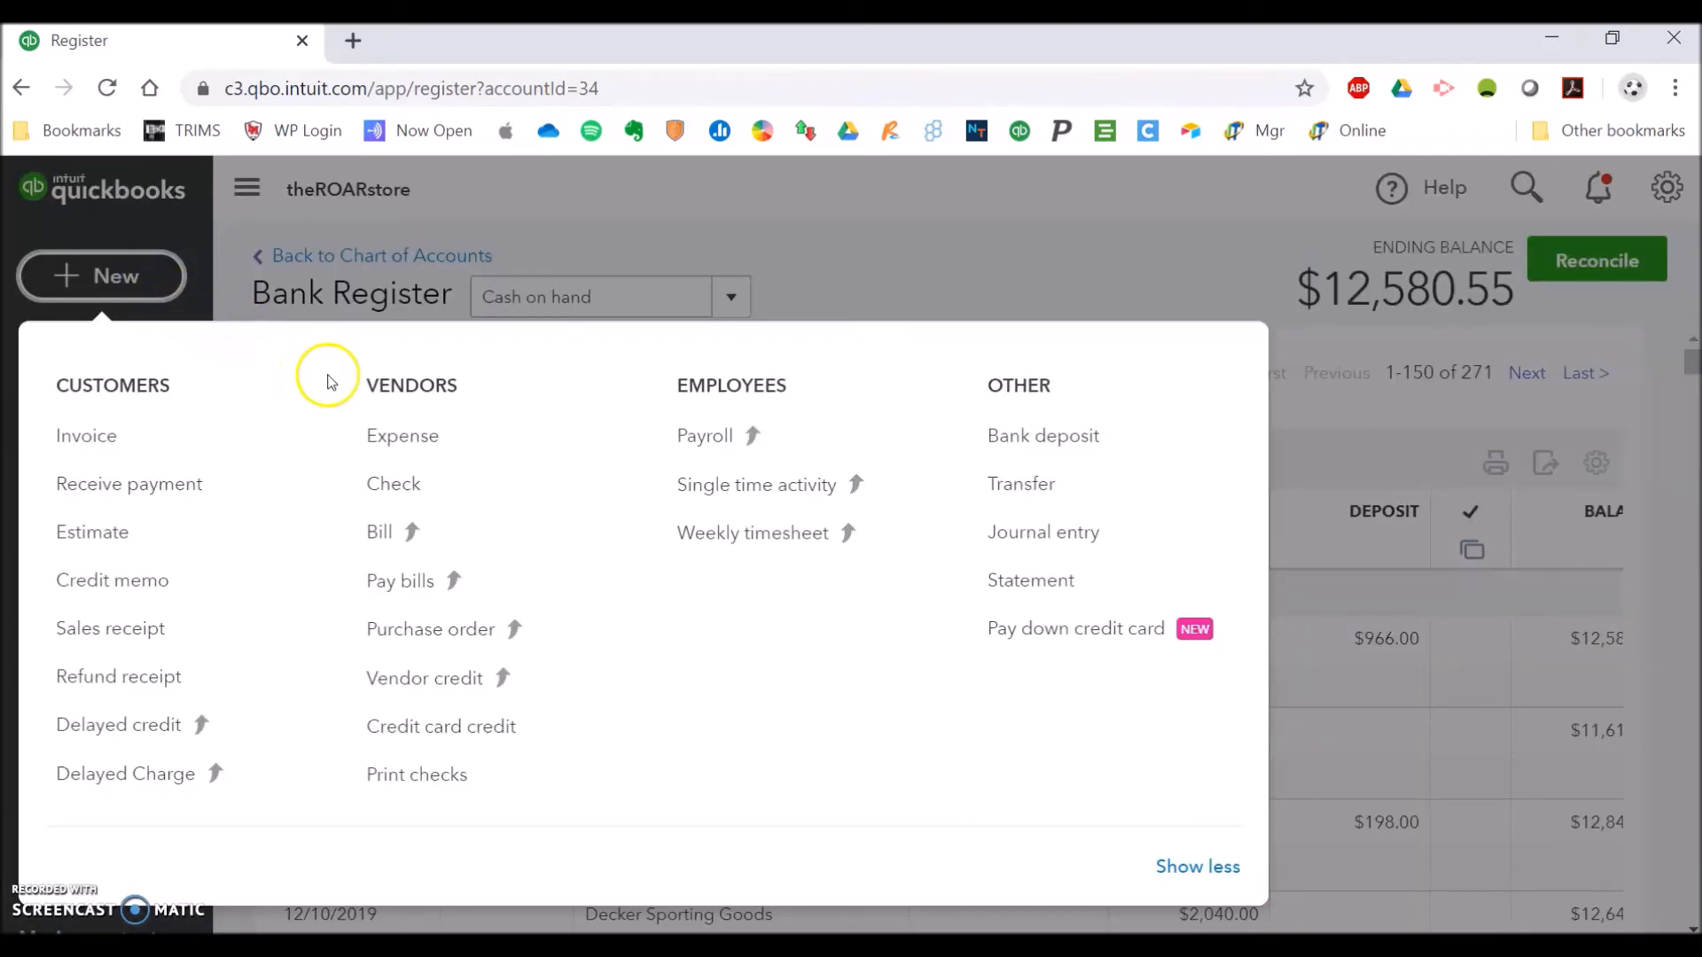
left_click(418, 450)
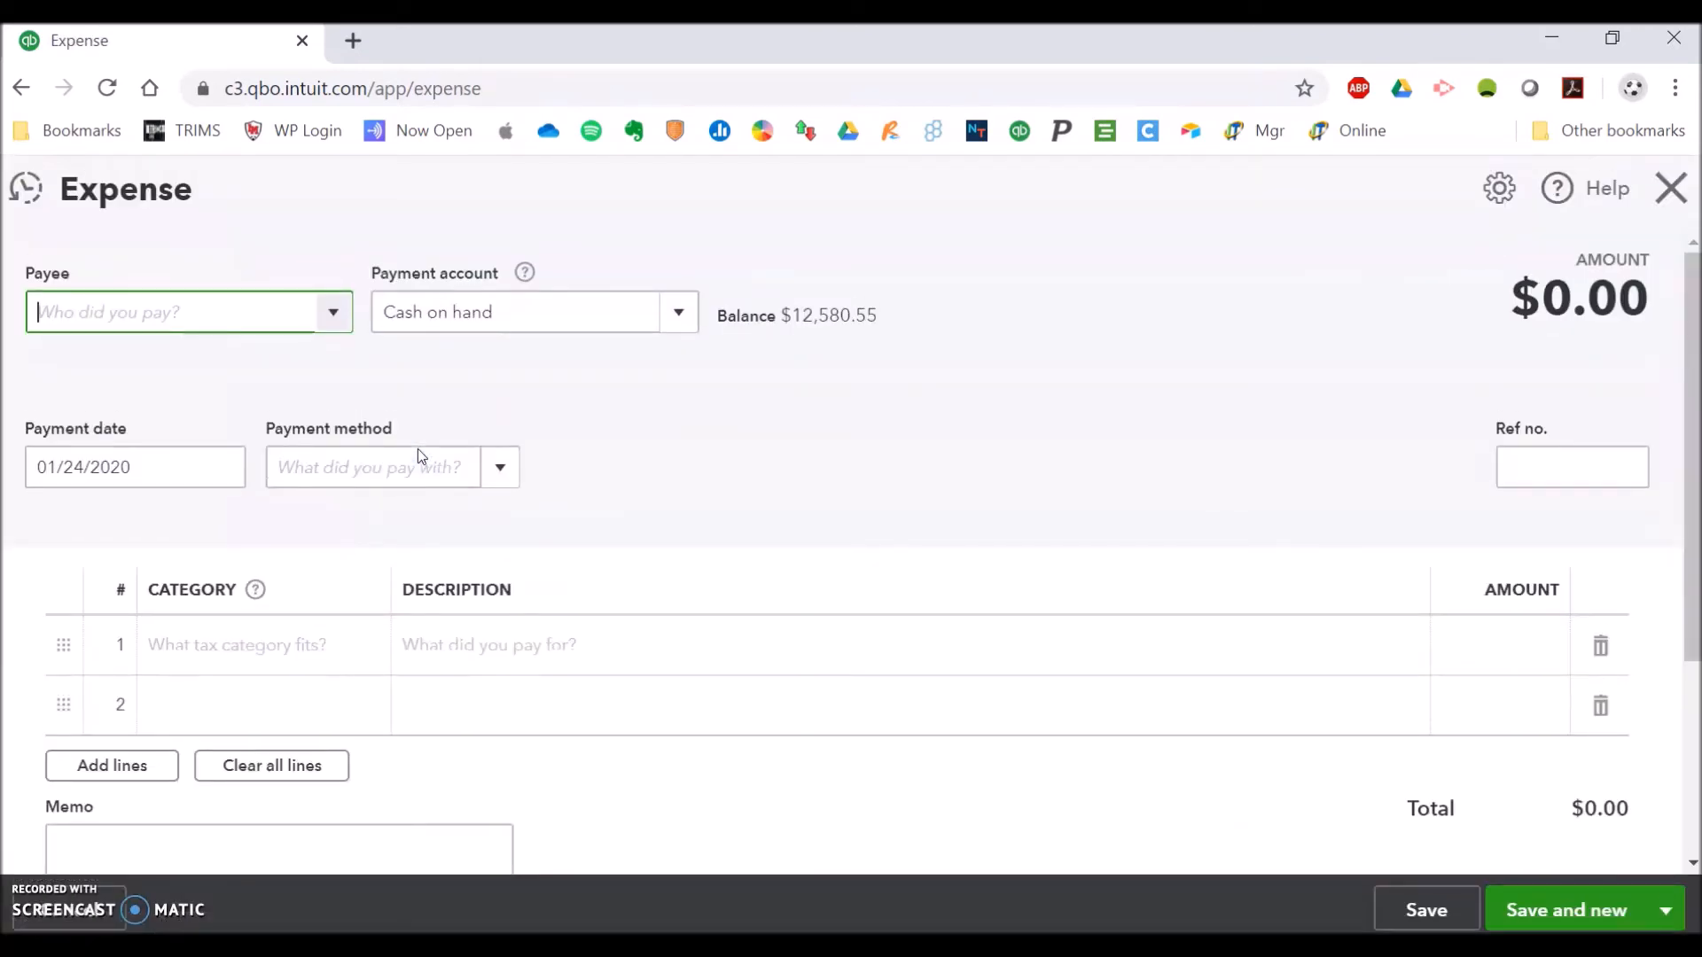
left_click(334, 315)
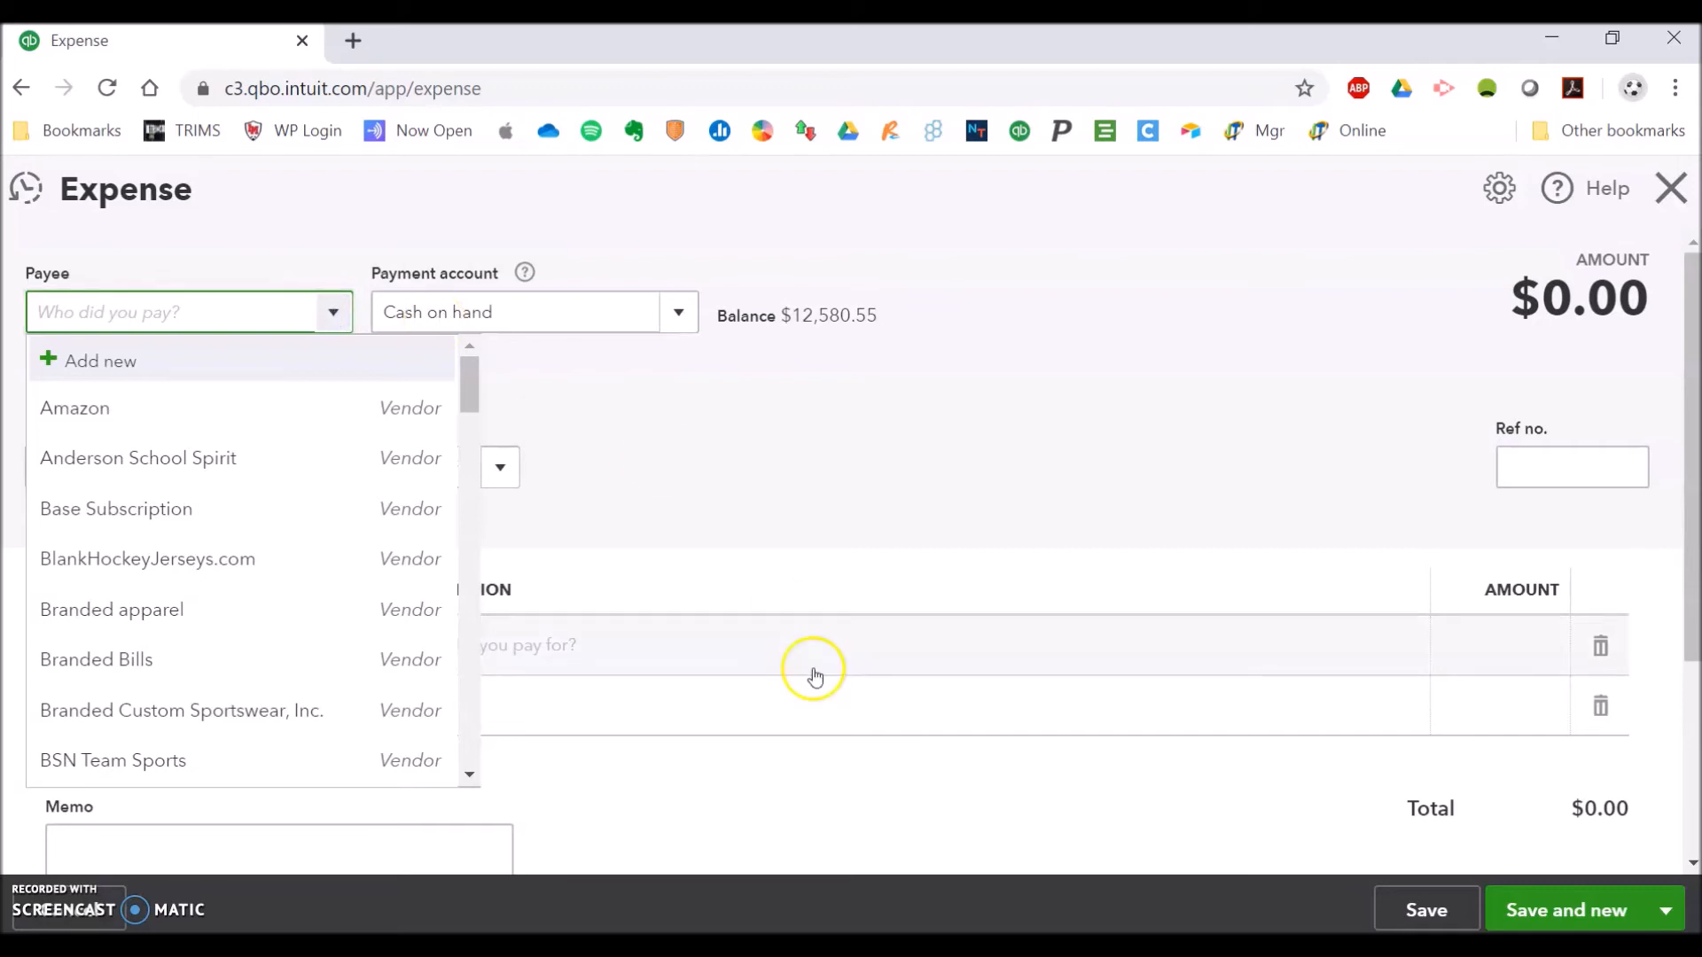
left_click(634, 922)
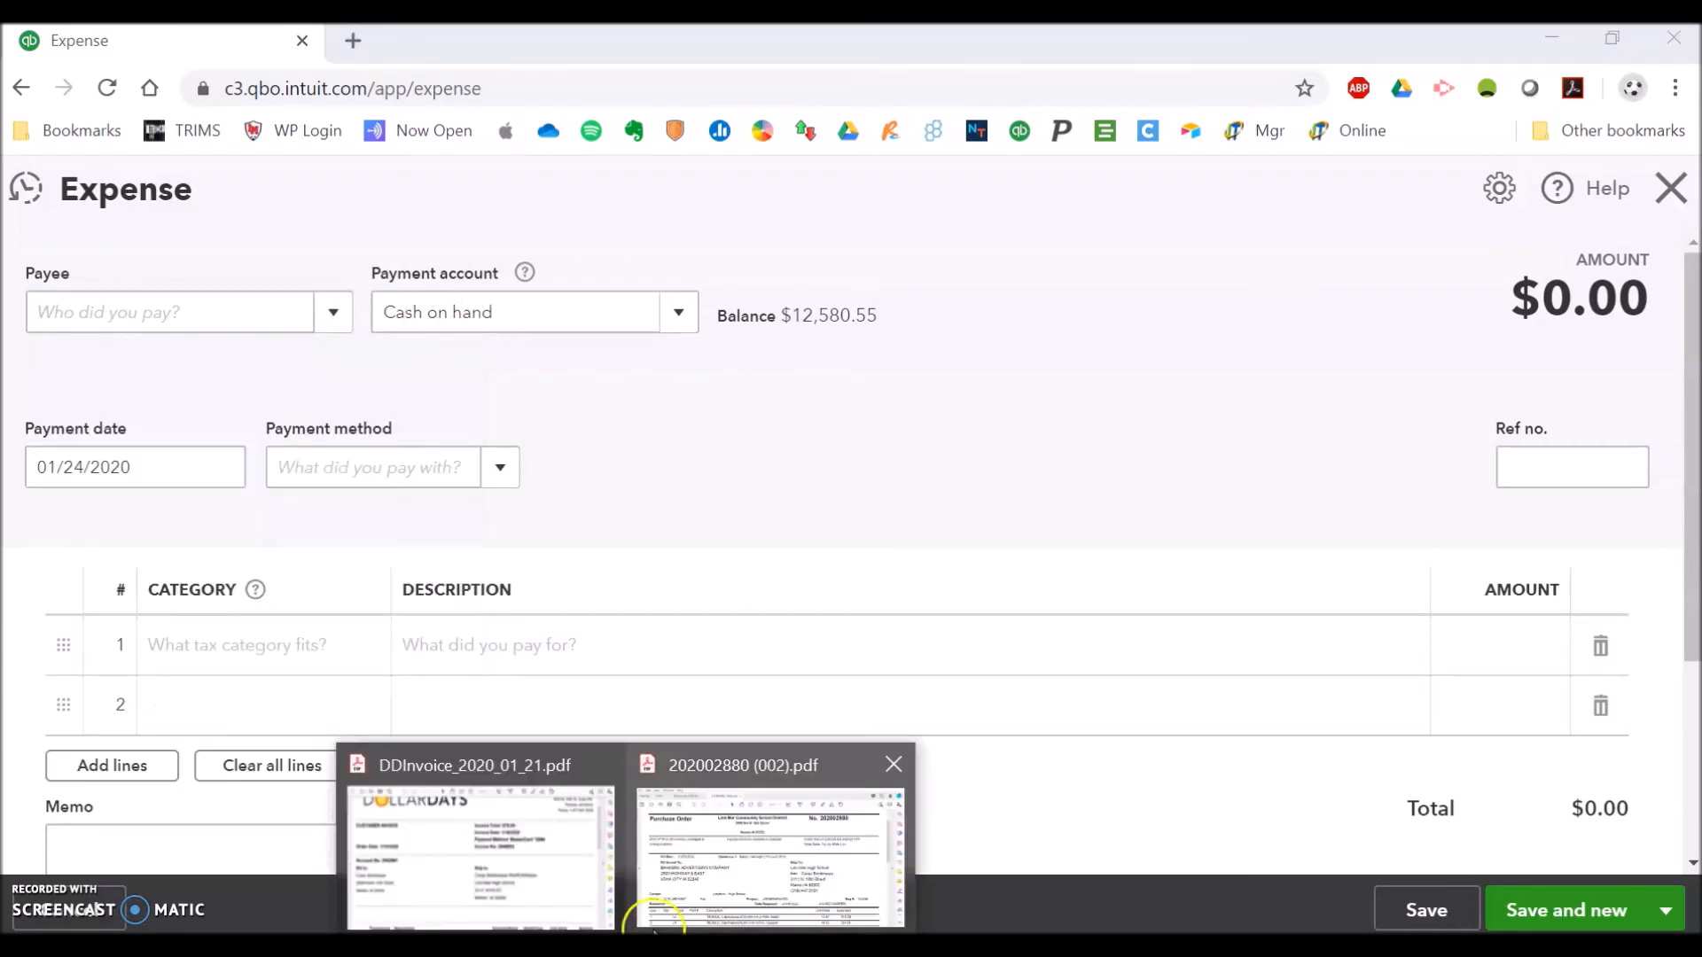
left_click(701, 886)
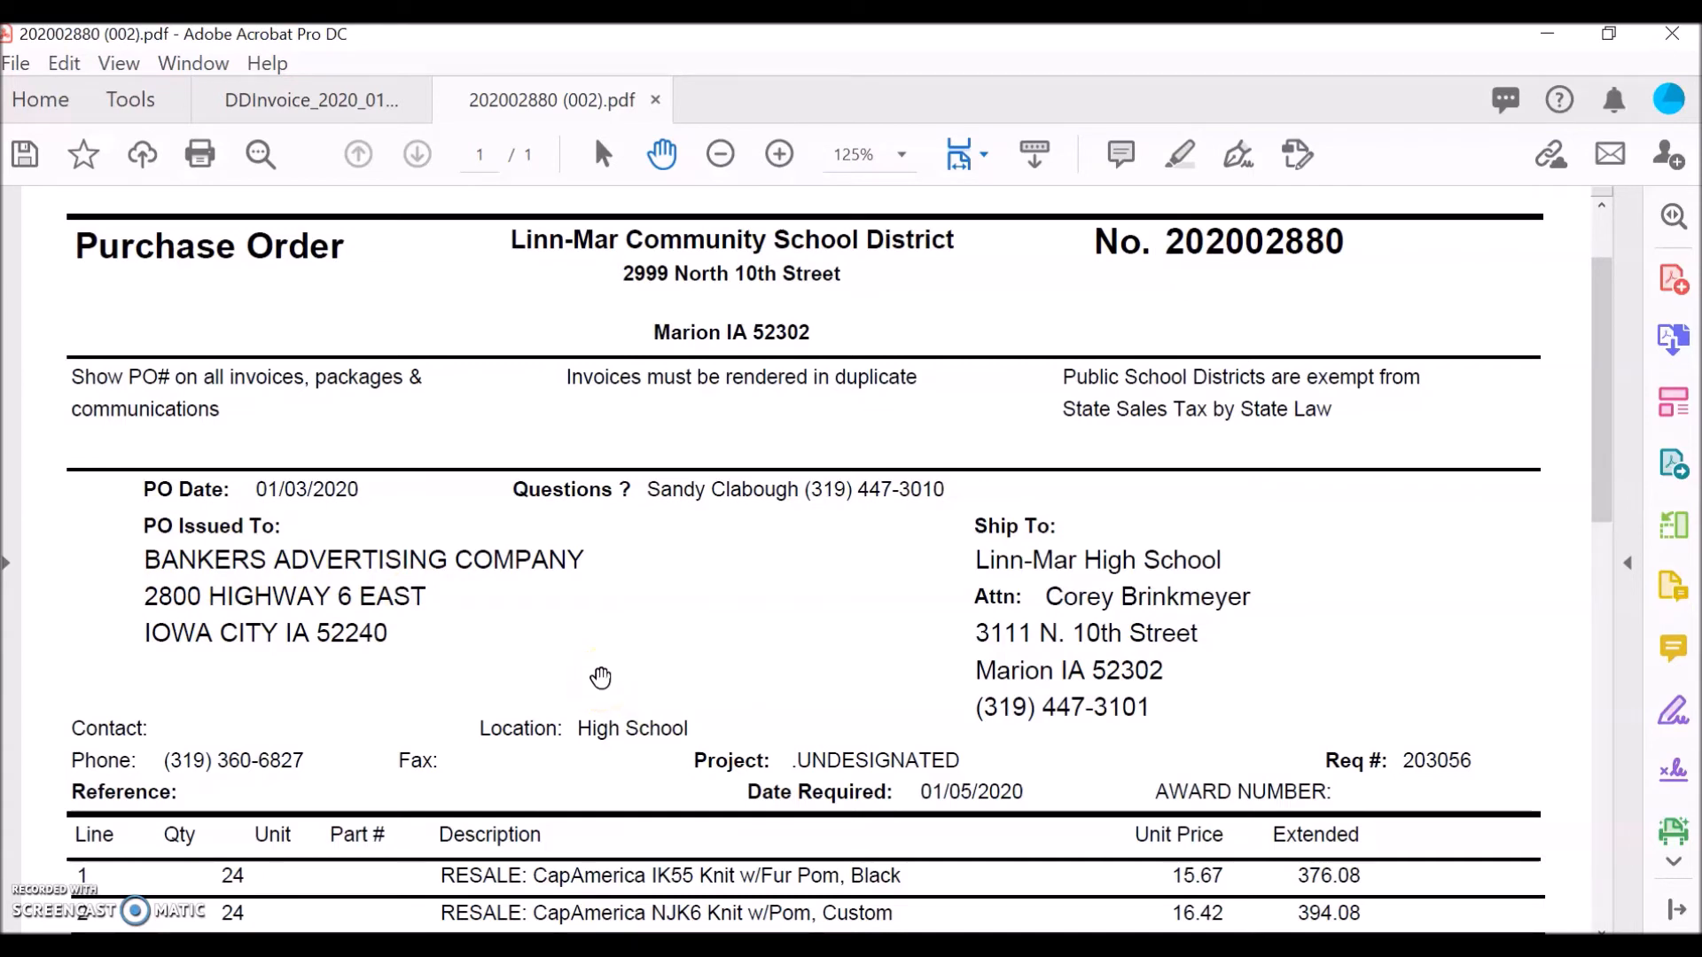
left_click(1547, 35)
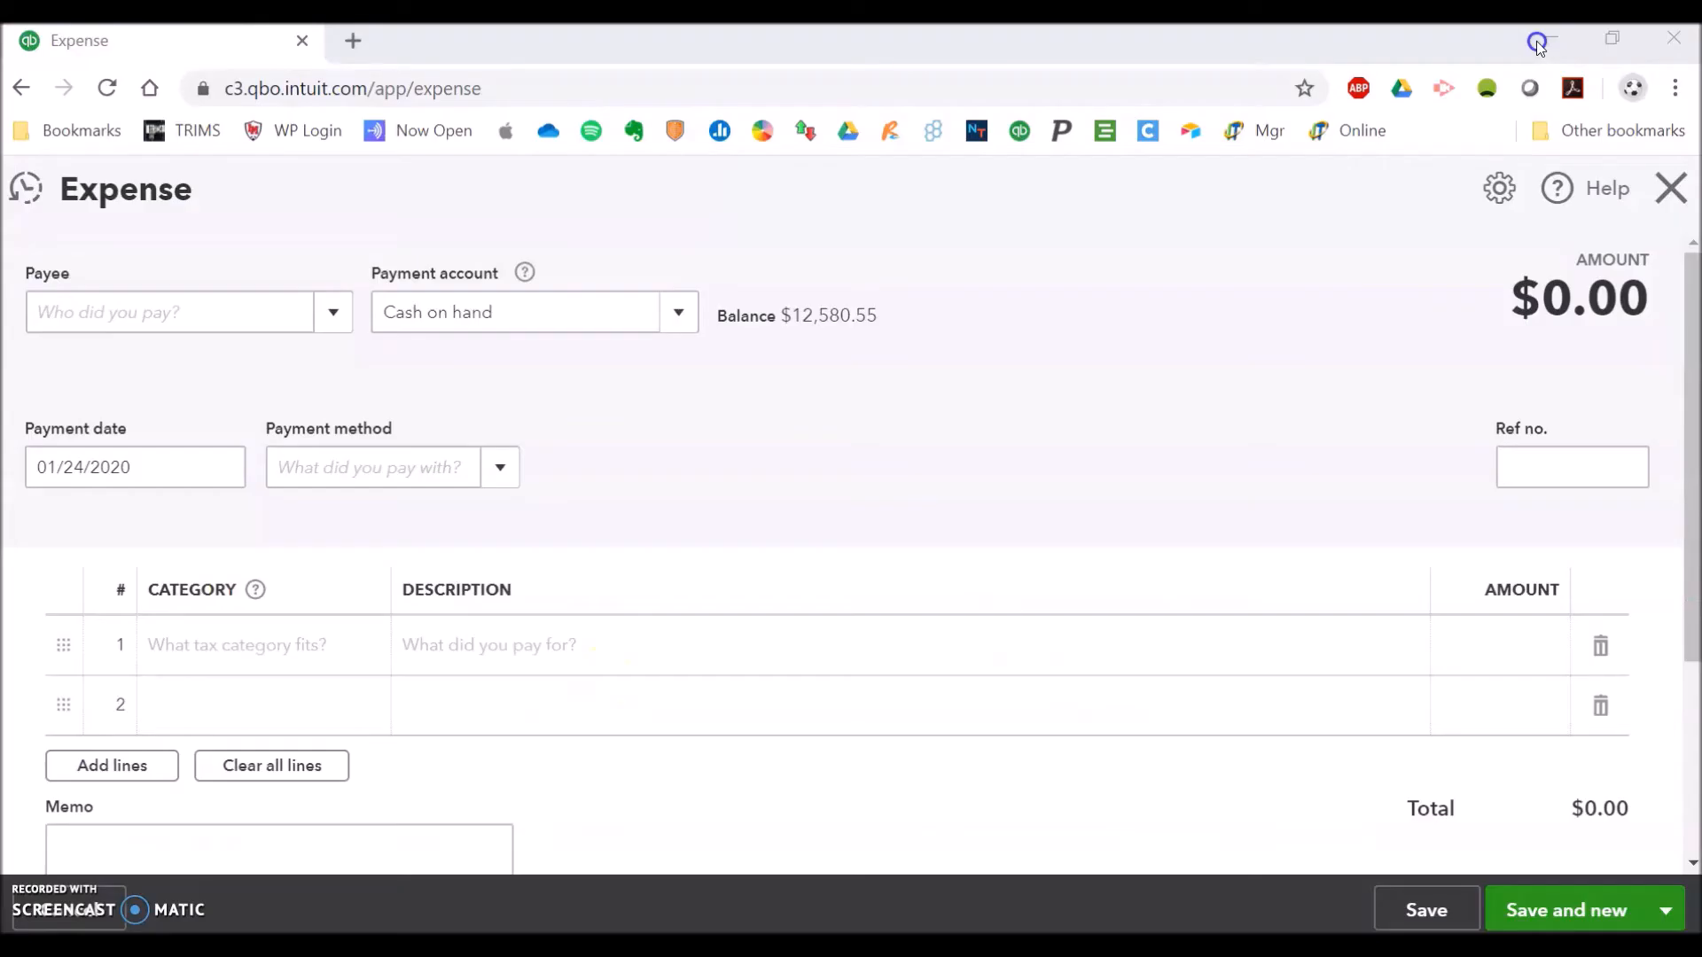
- Add "Banker's Advertising" as a new vendor and use it as the expense's payee
left_click(334, 312)
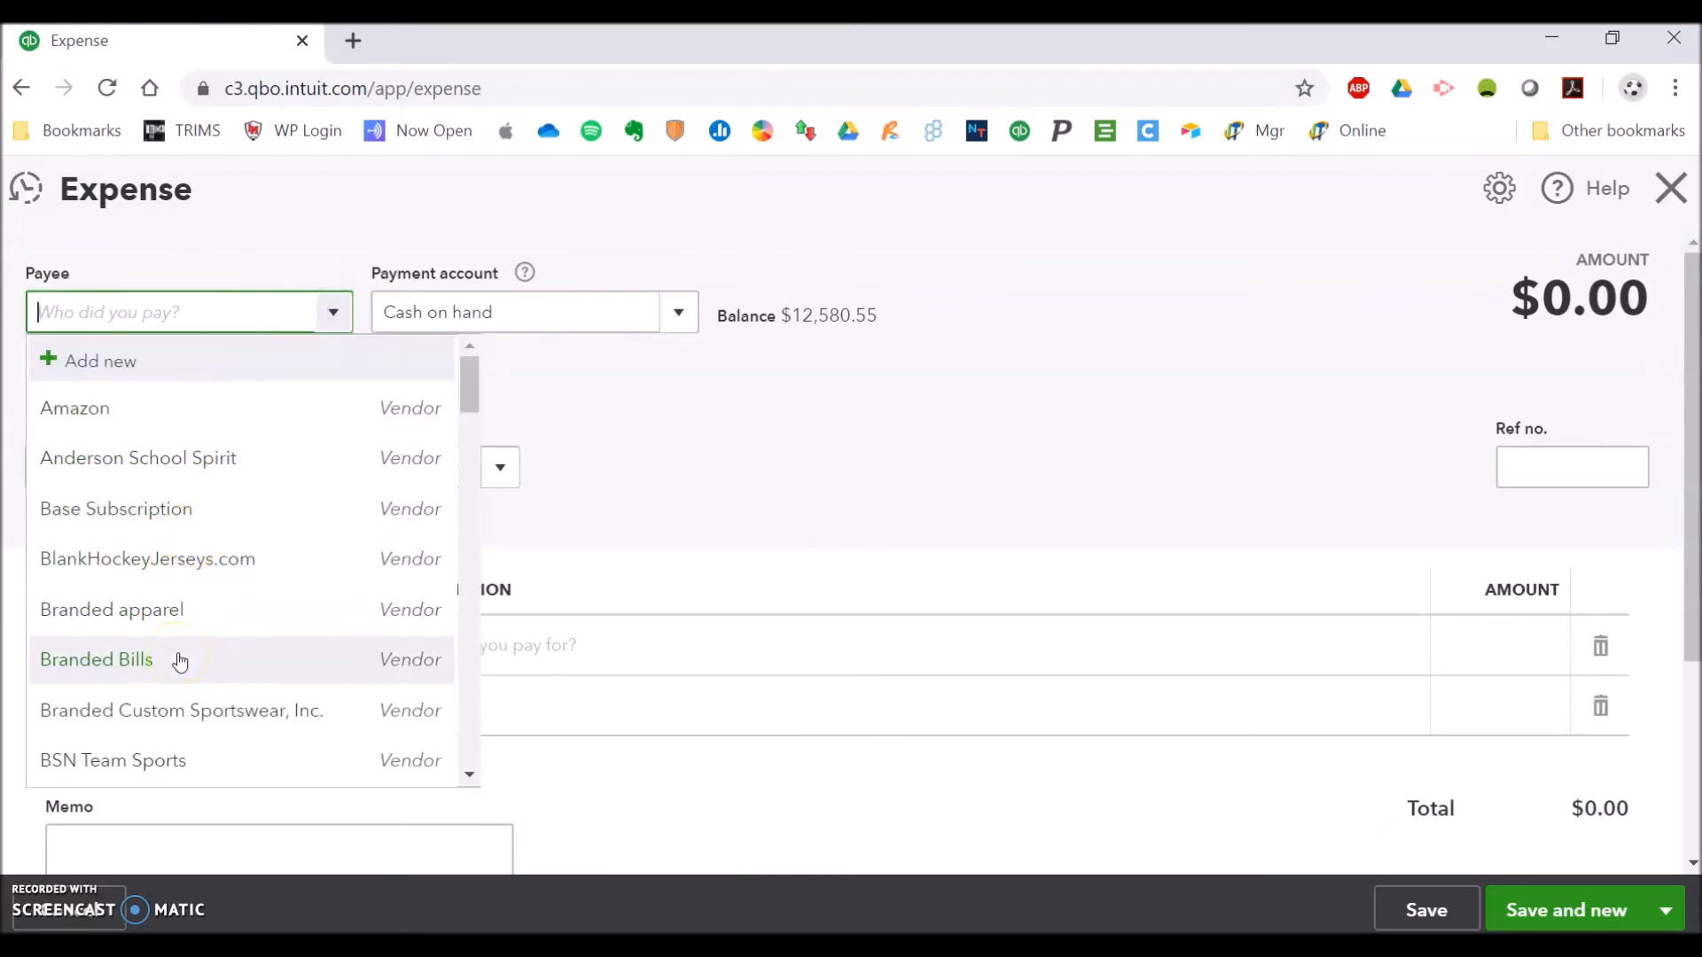
left_click(92, 372)
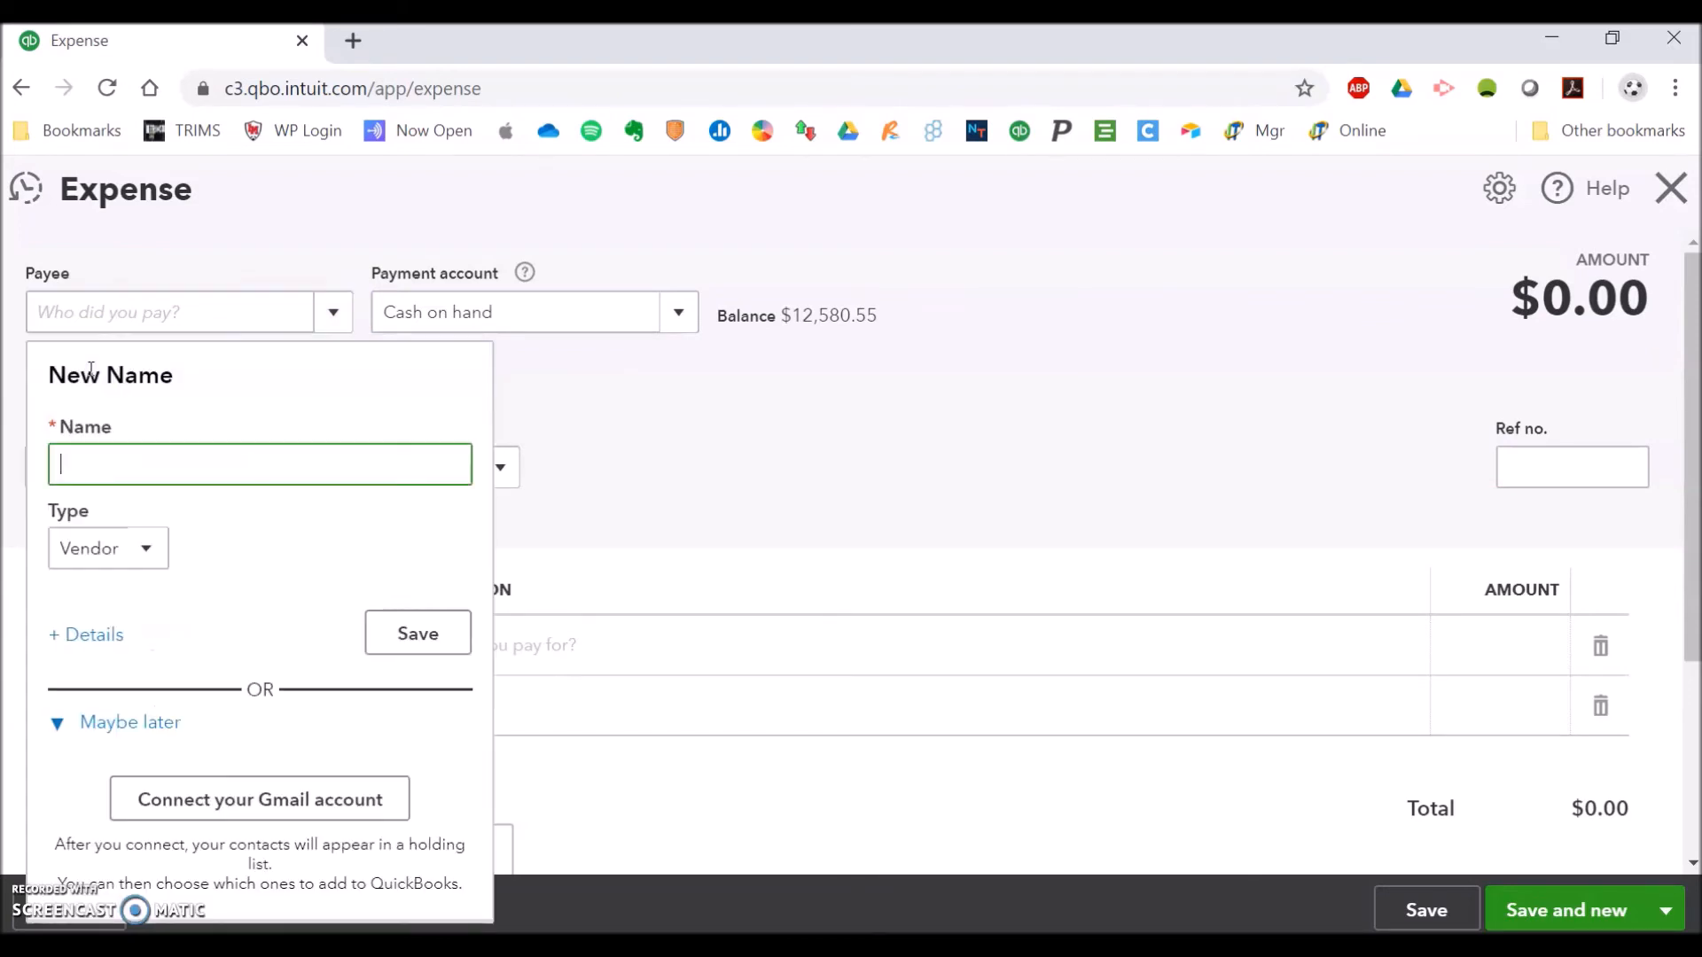
left_click(84, 464)
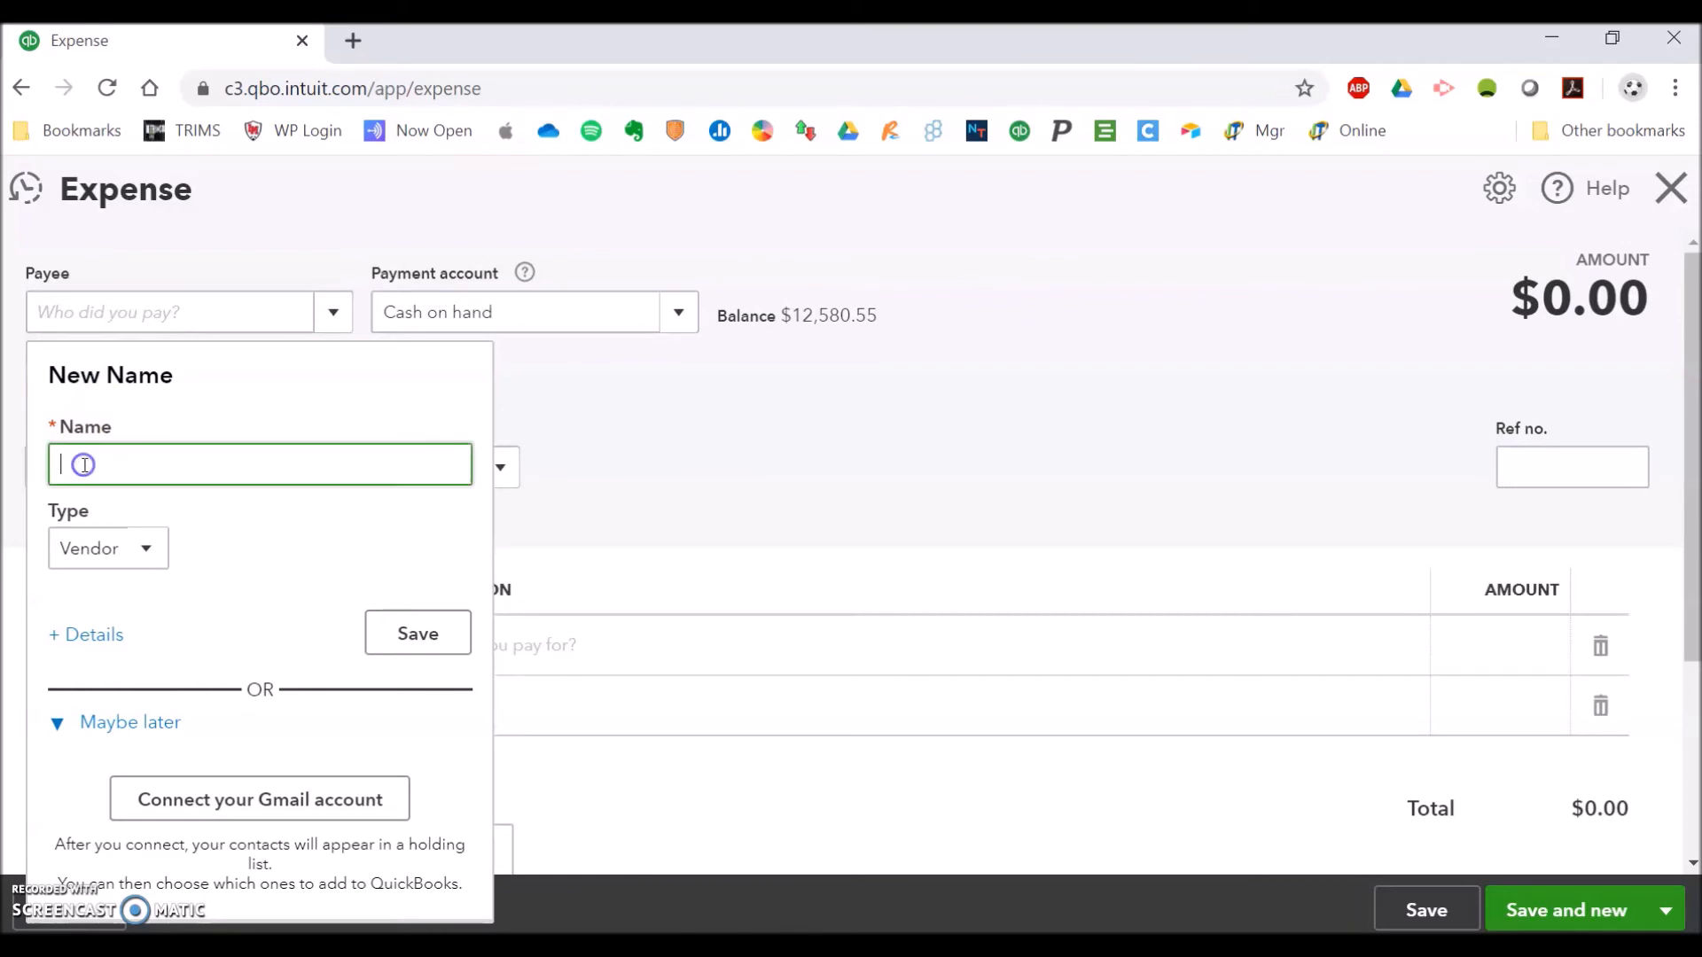
type("Banker's Advertising")
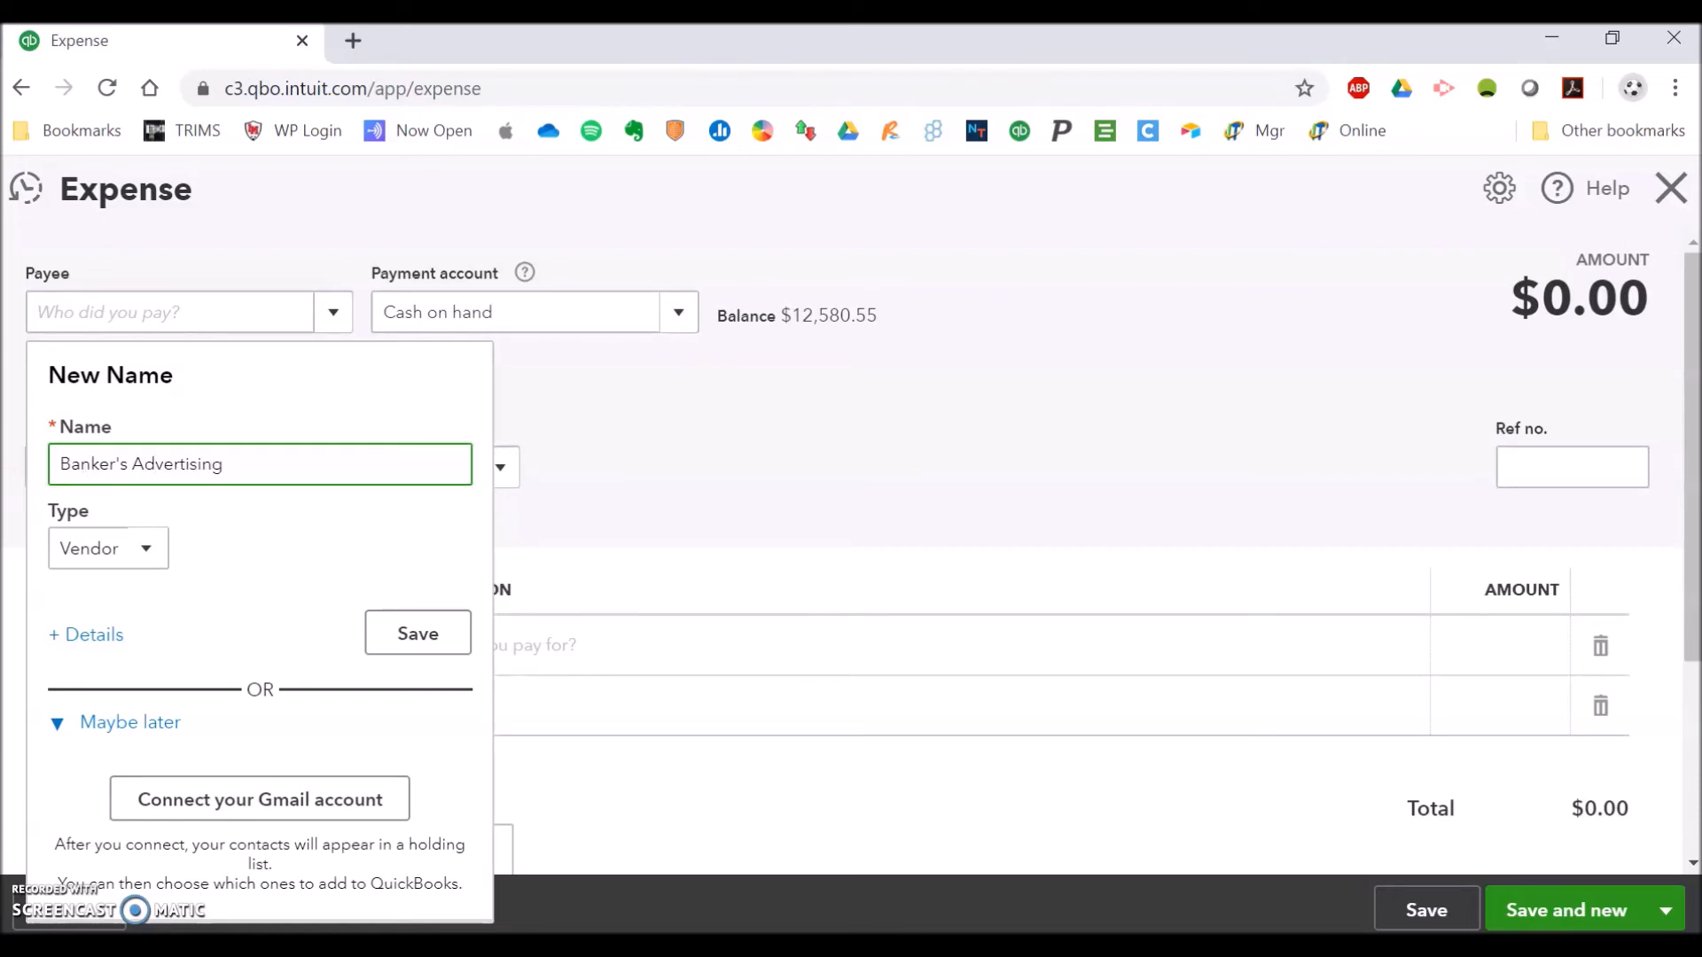
left_click(390, 630)
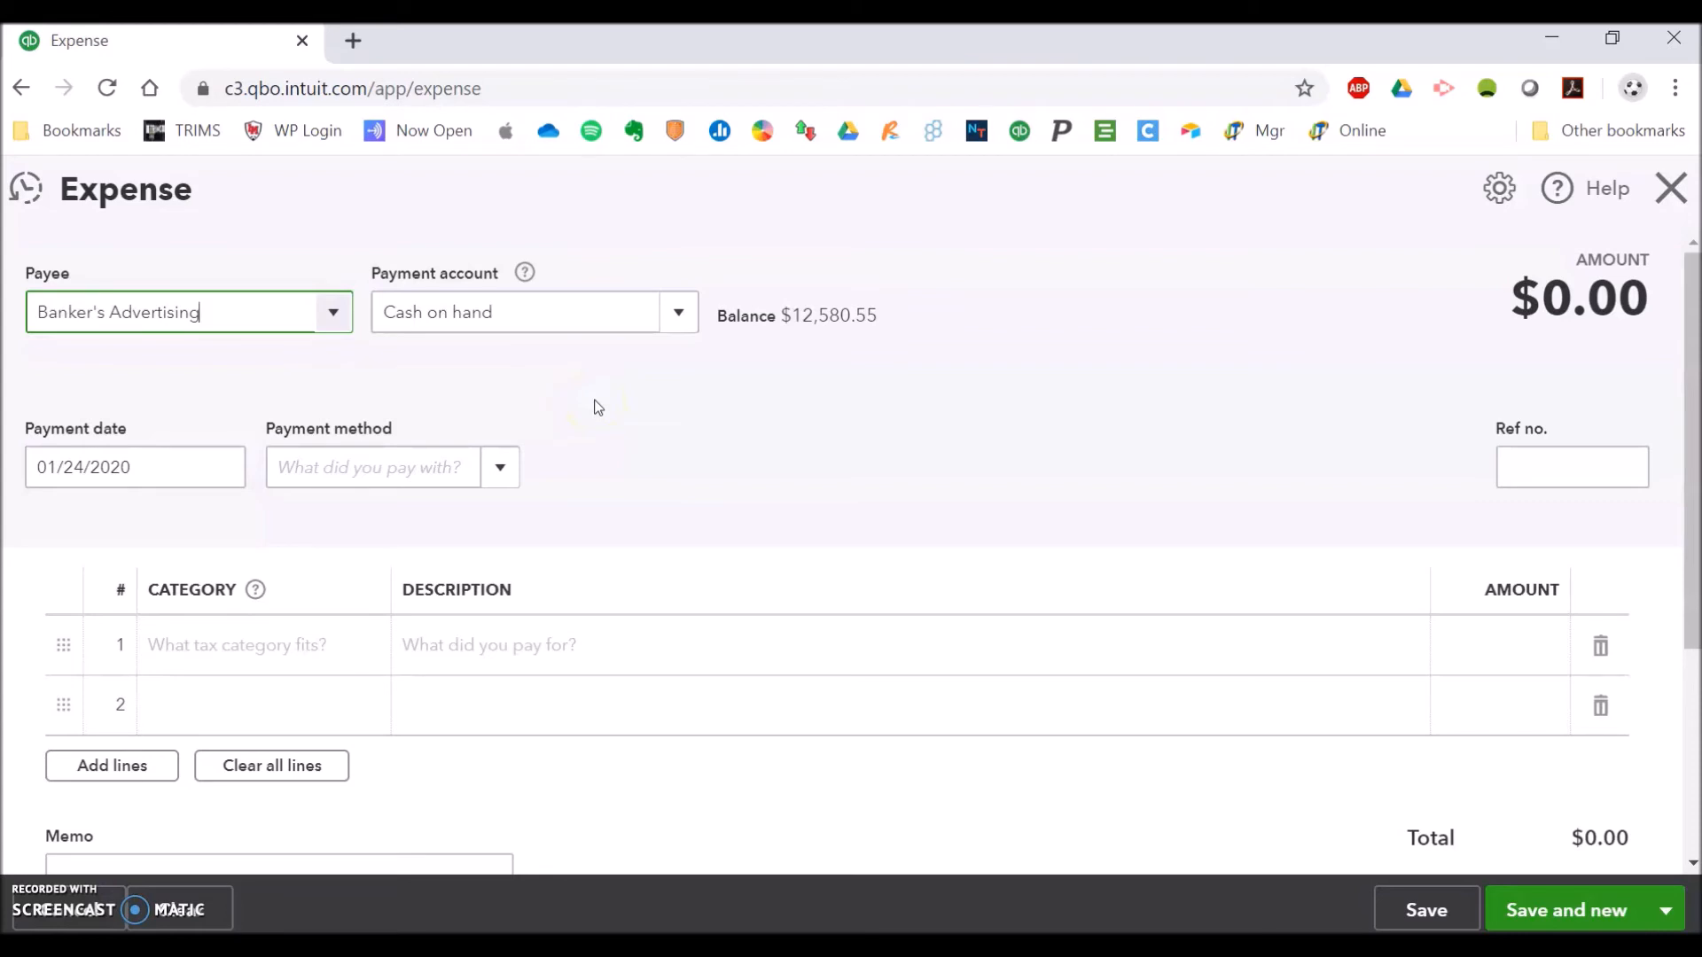
- Set the expense's payment method to Purchase Order
left_click(127, 466)
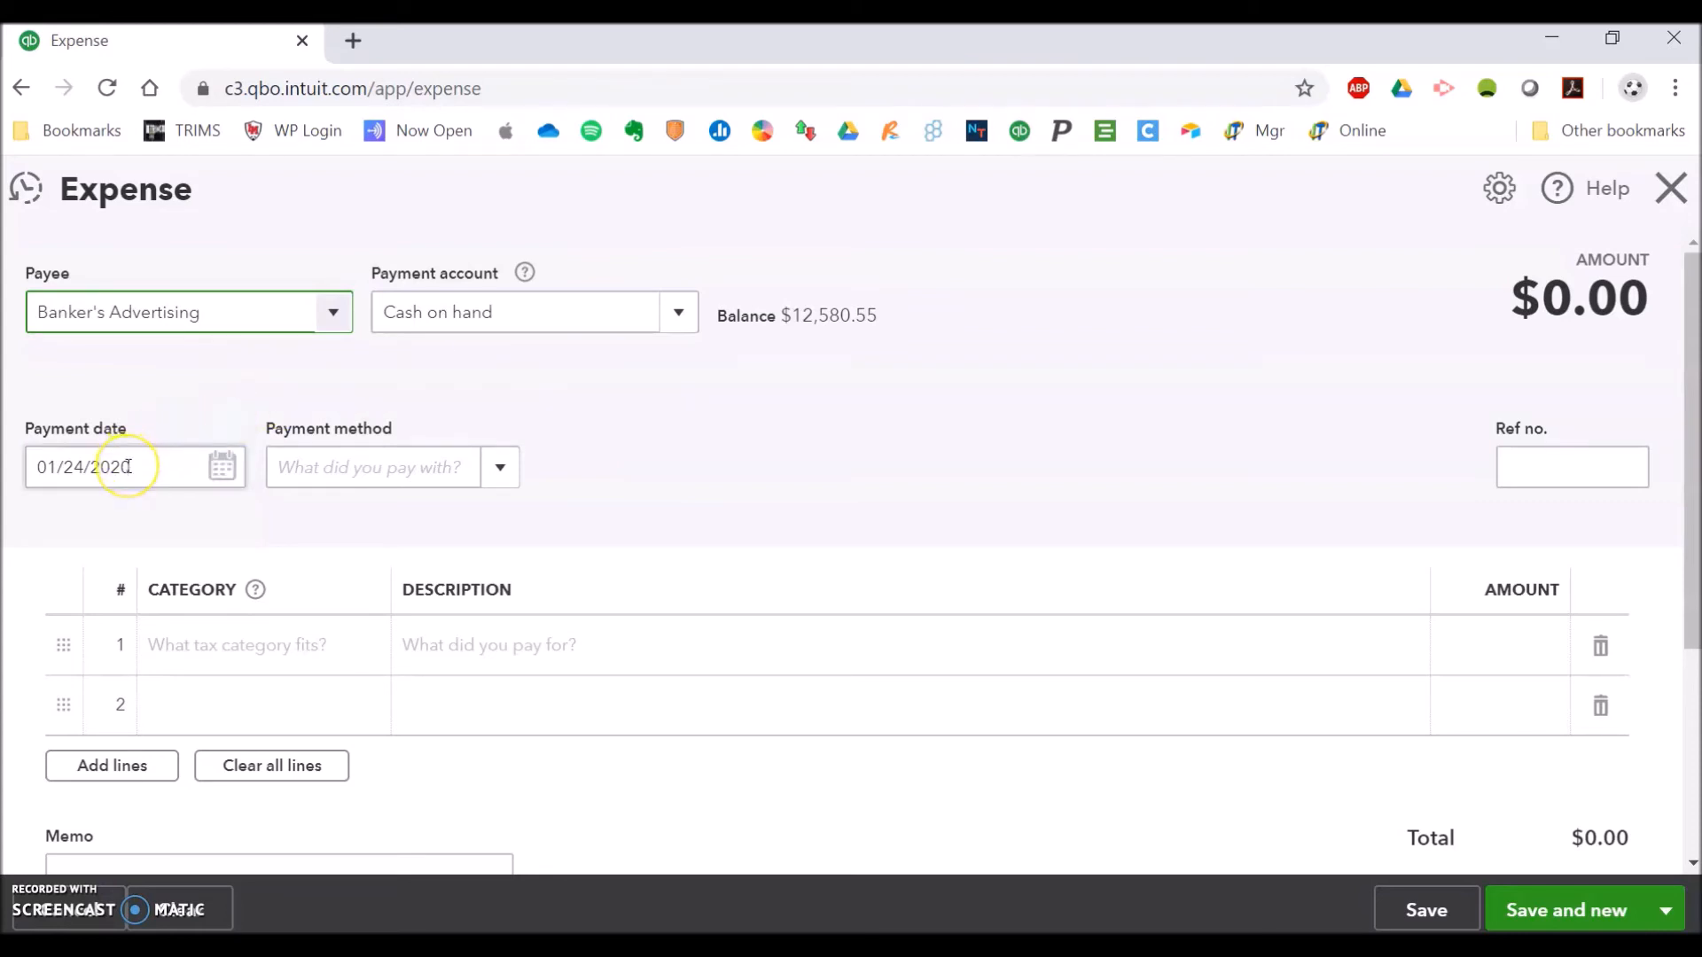
left_click(498, 470)
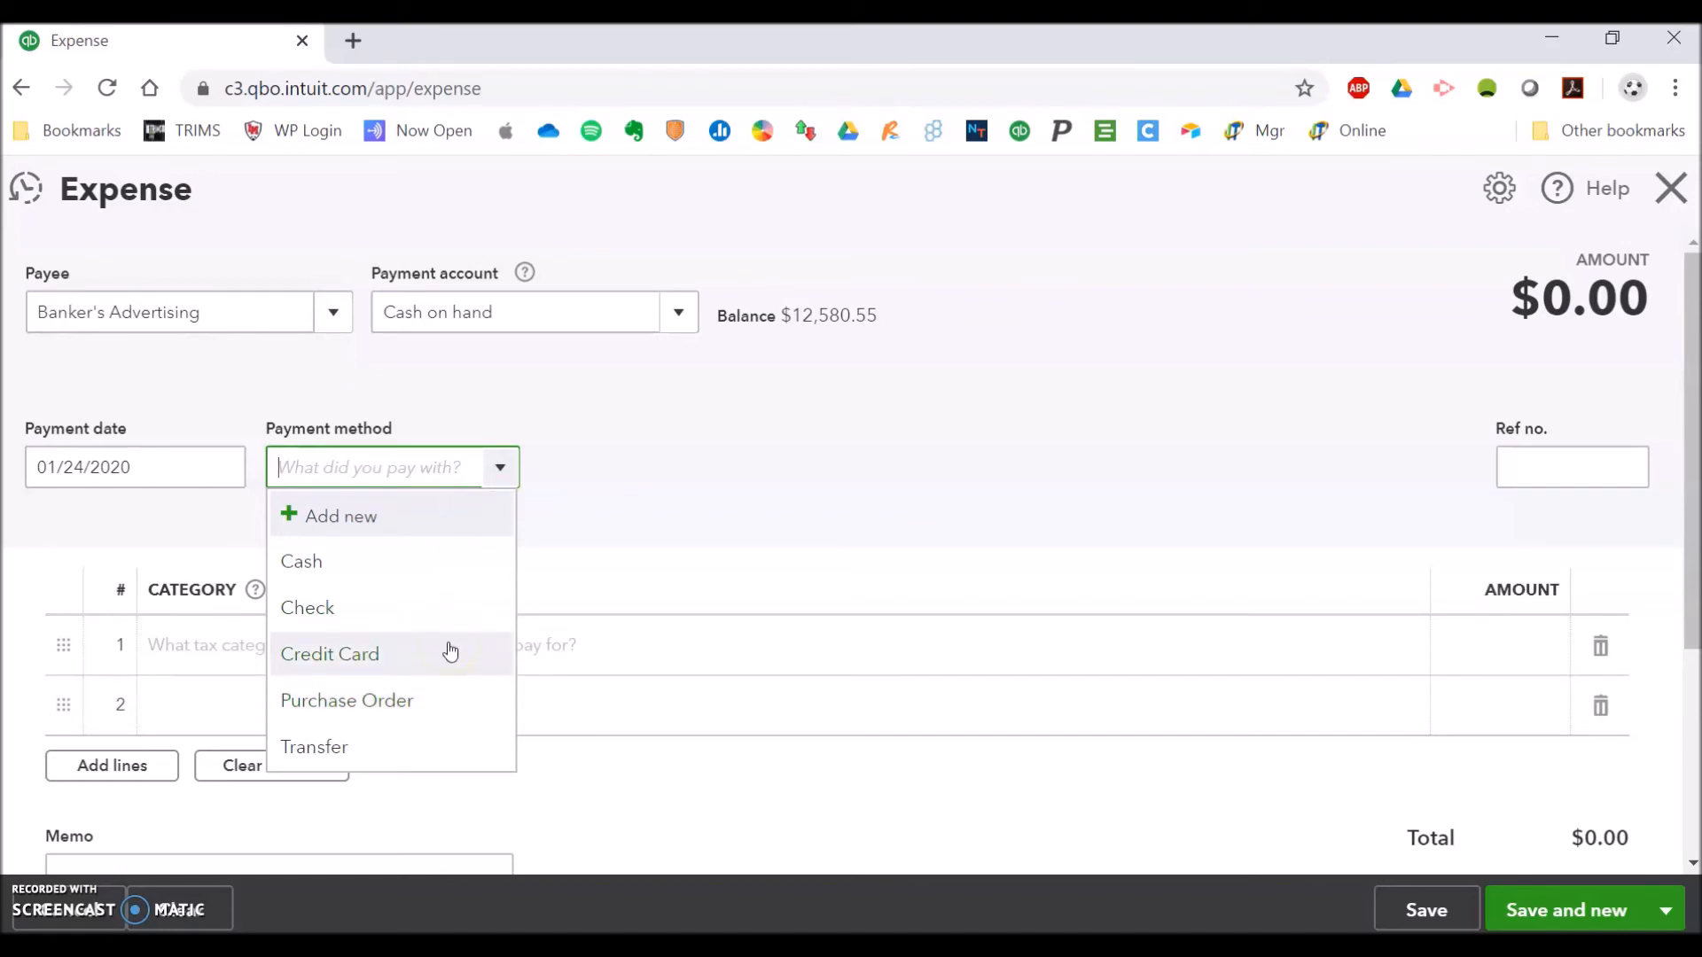
left_click(438, 699)
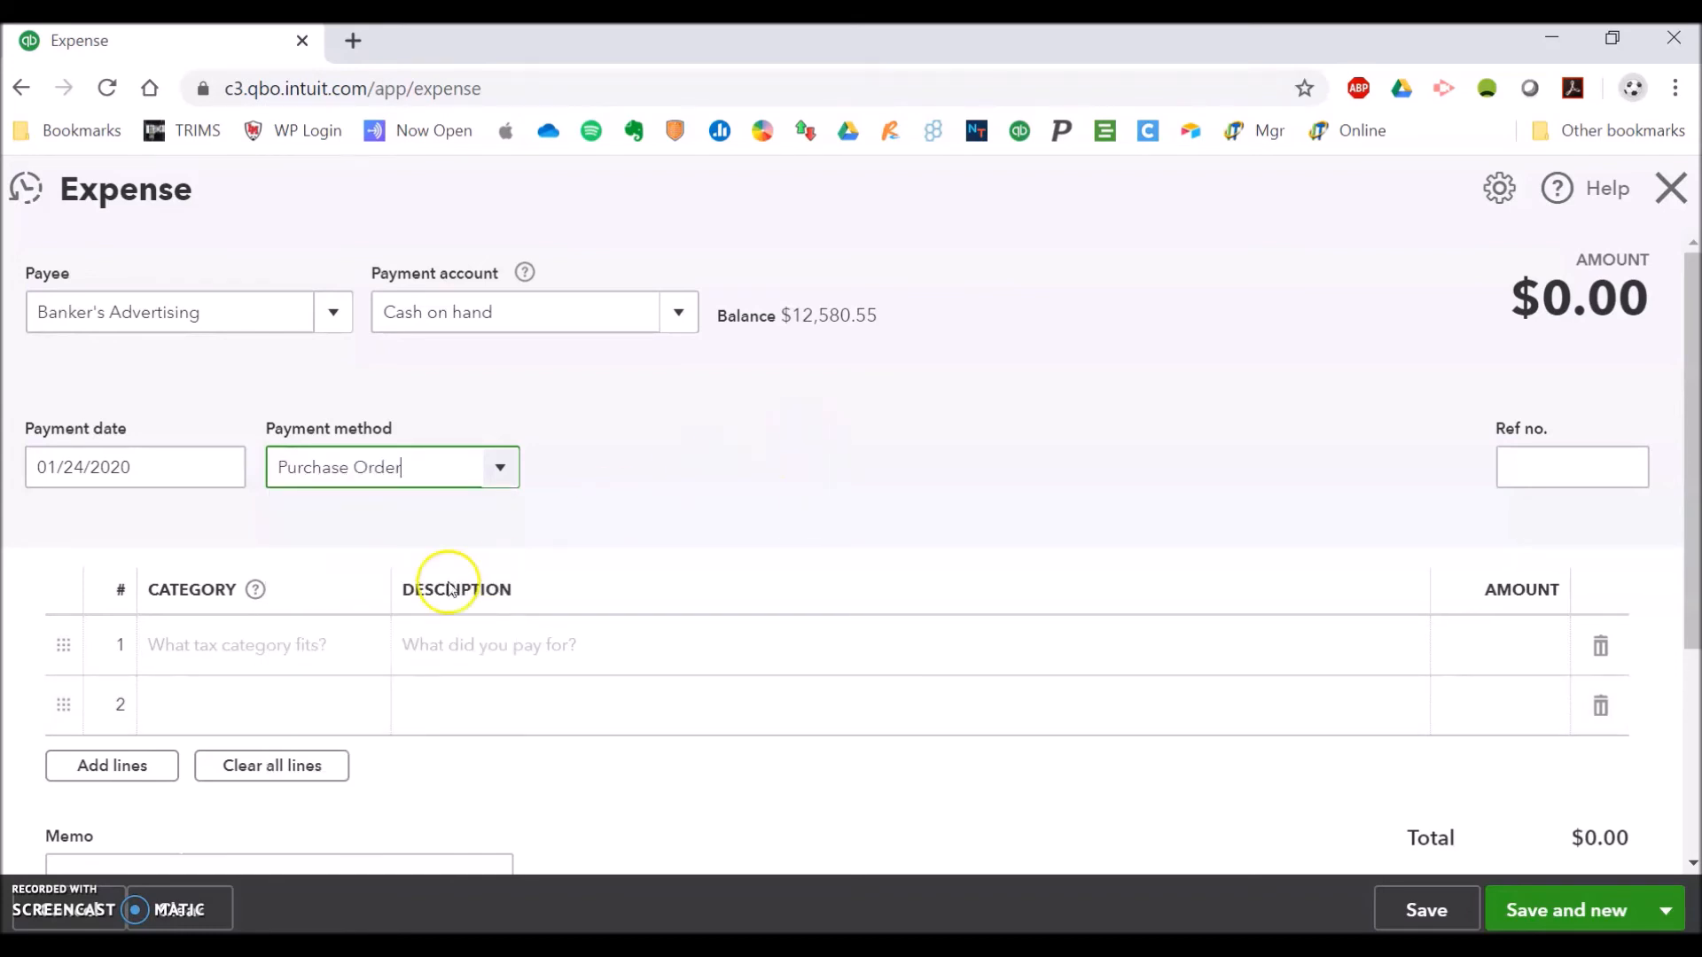
- Set the first expense line's category to Inventory and its description to "Custom Beanies"
left_click(251, 646)
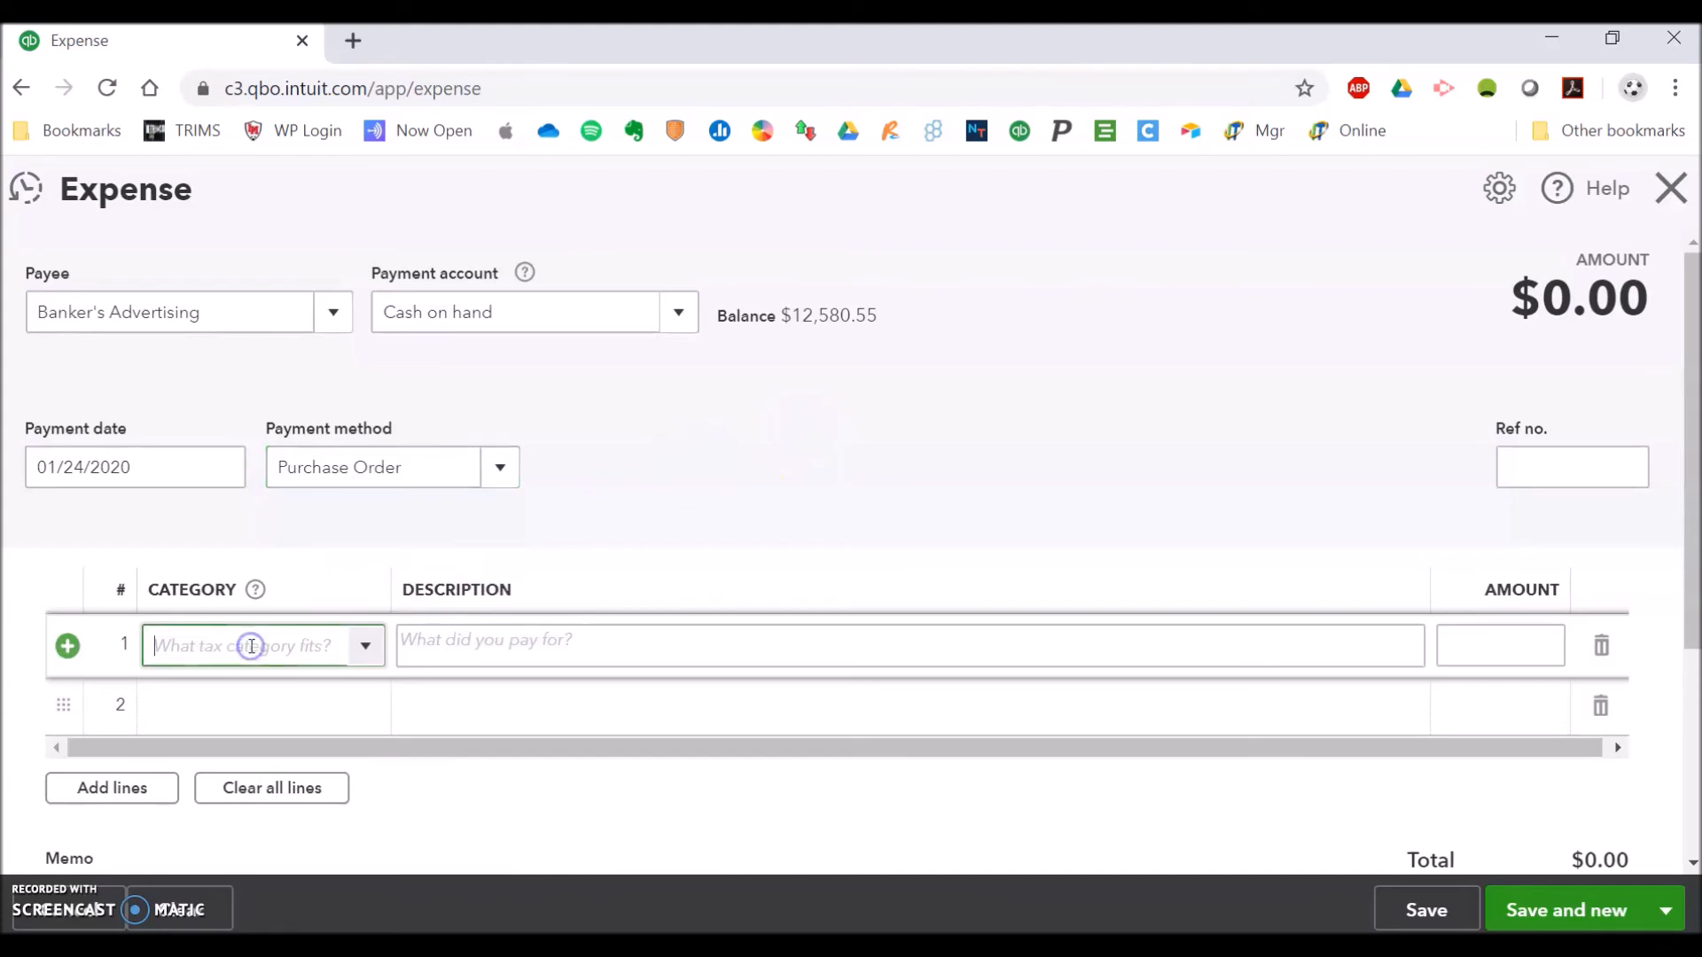
left_click(364, 647)
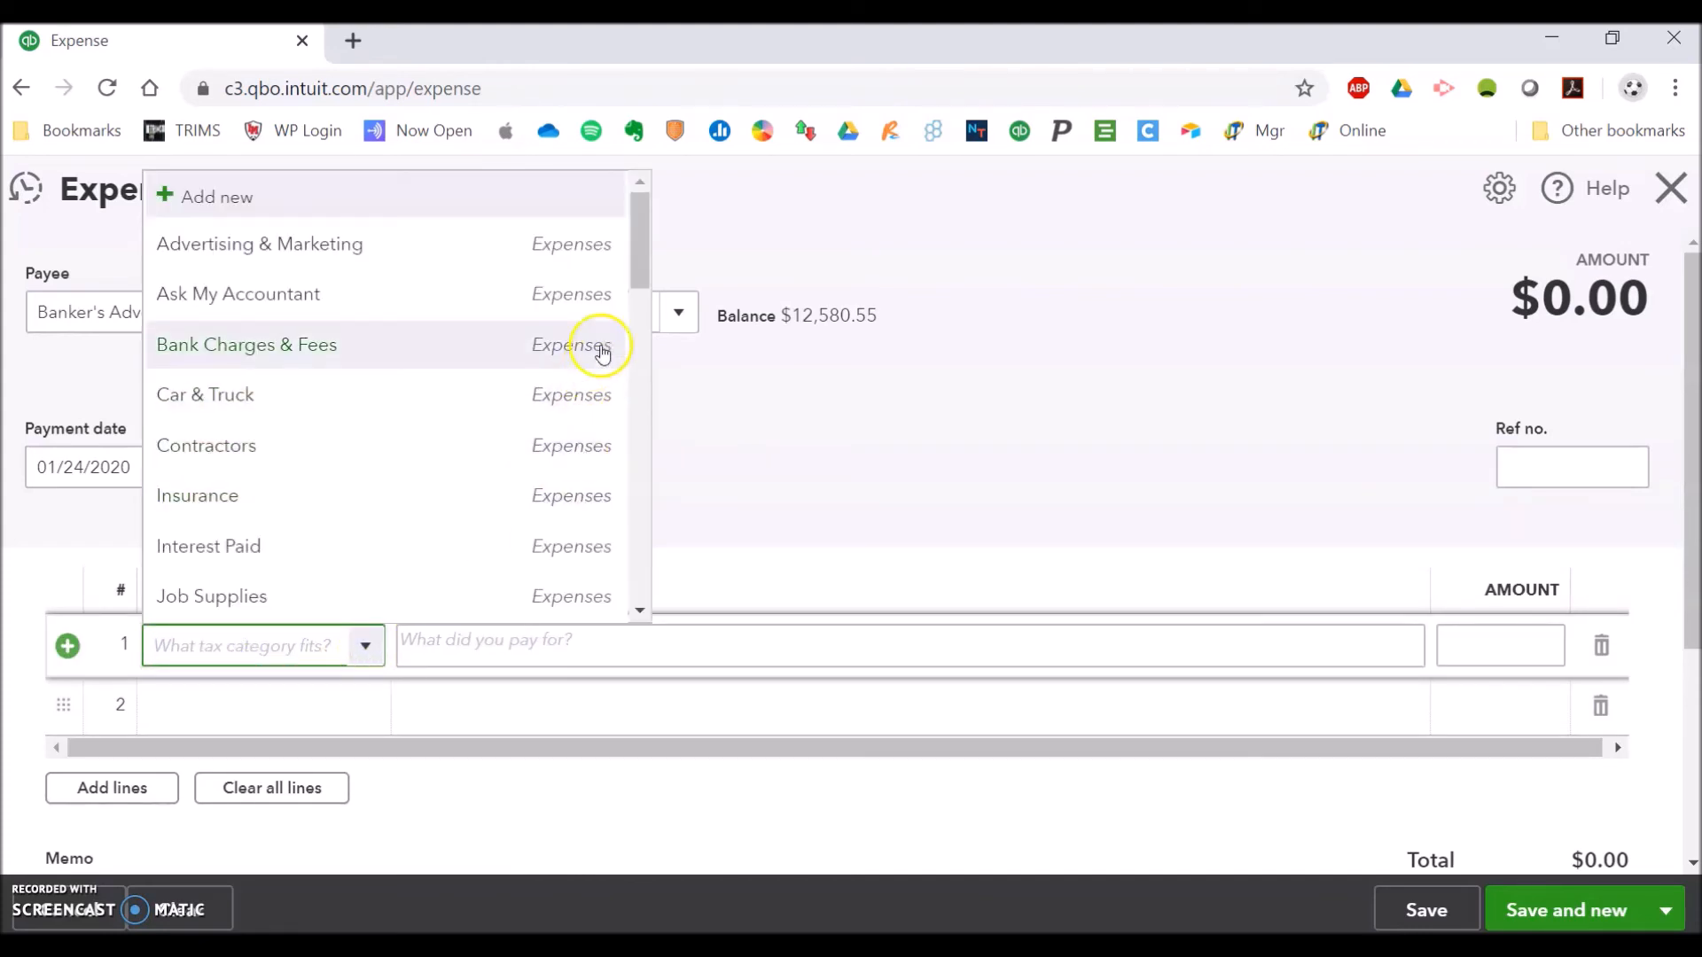
left_click_drag(636, 258, 639, 436)
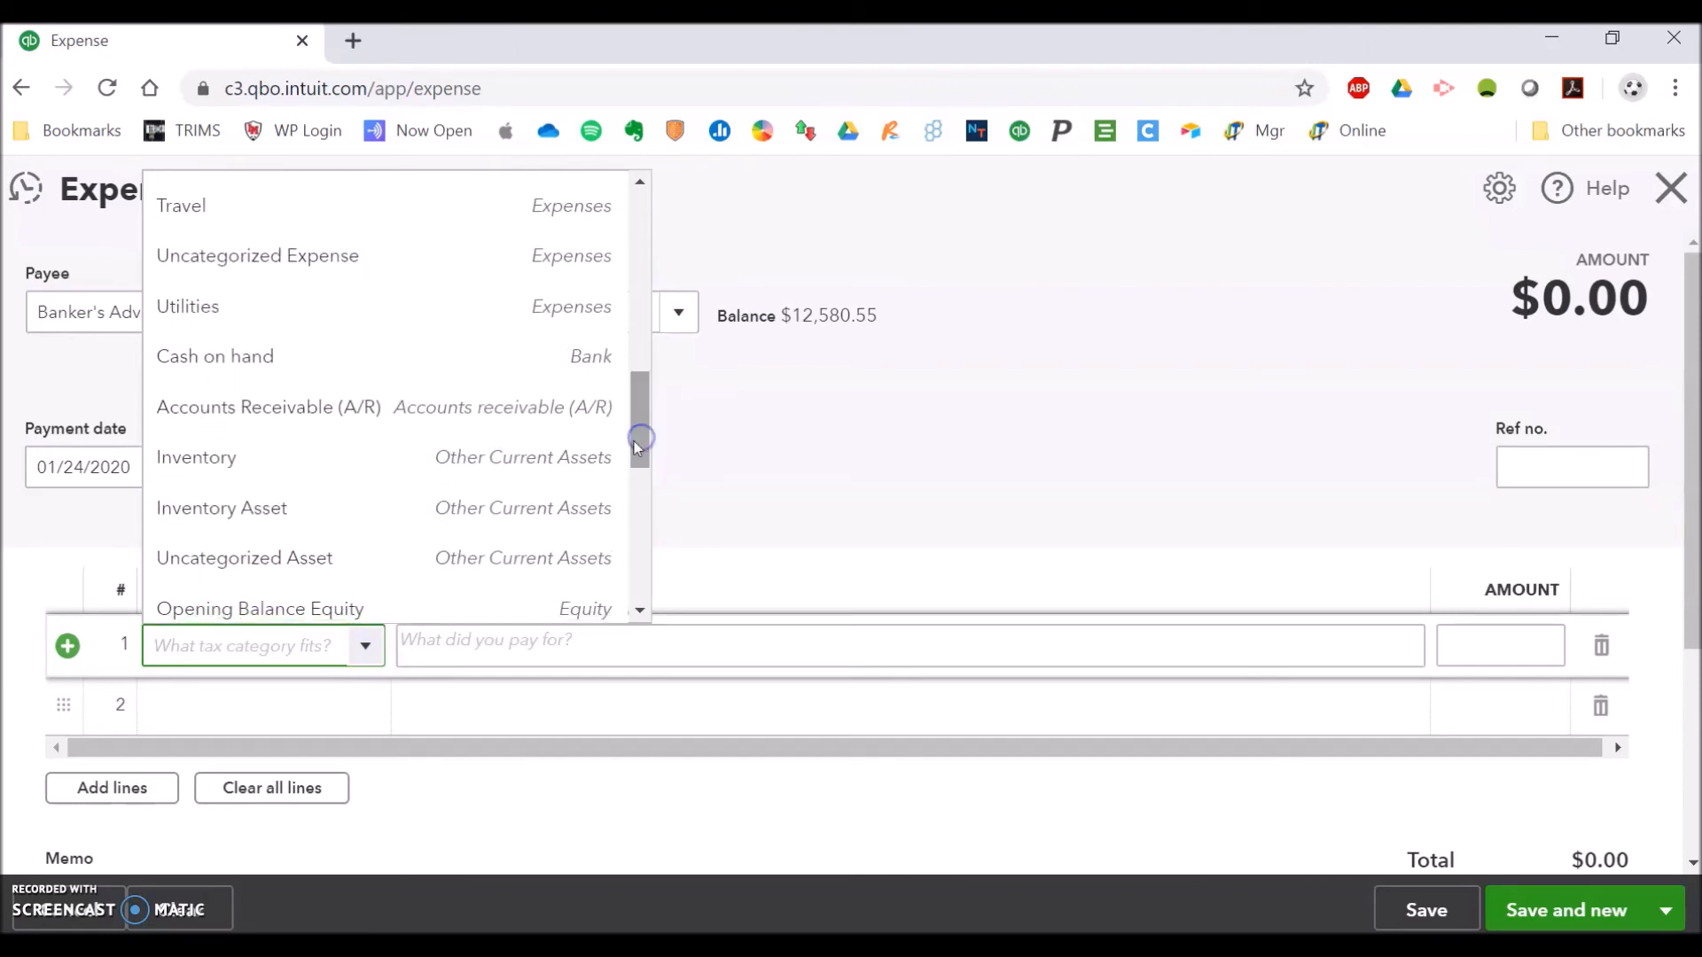
left_click(574, 461)
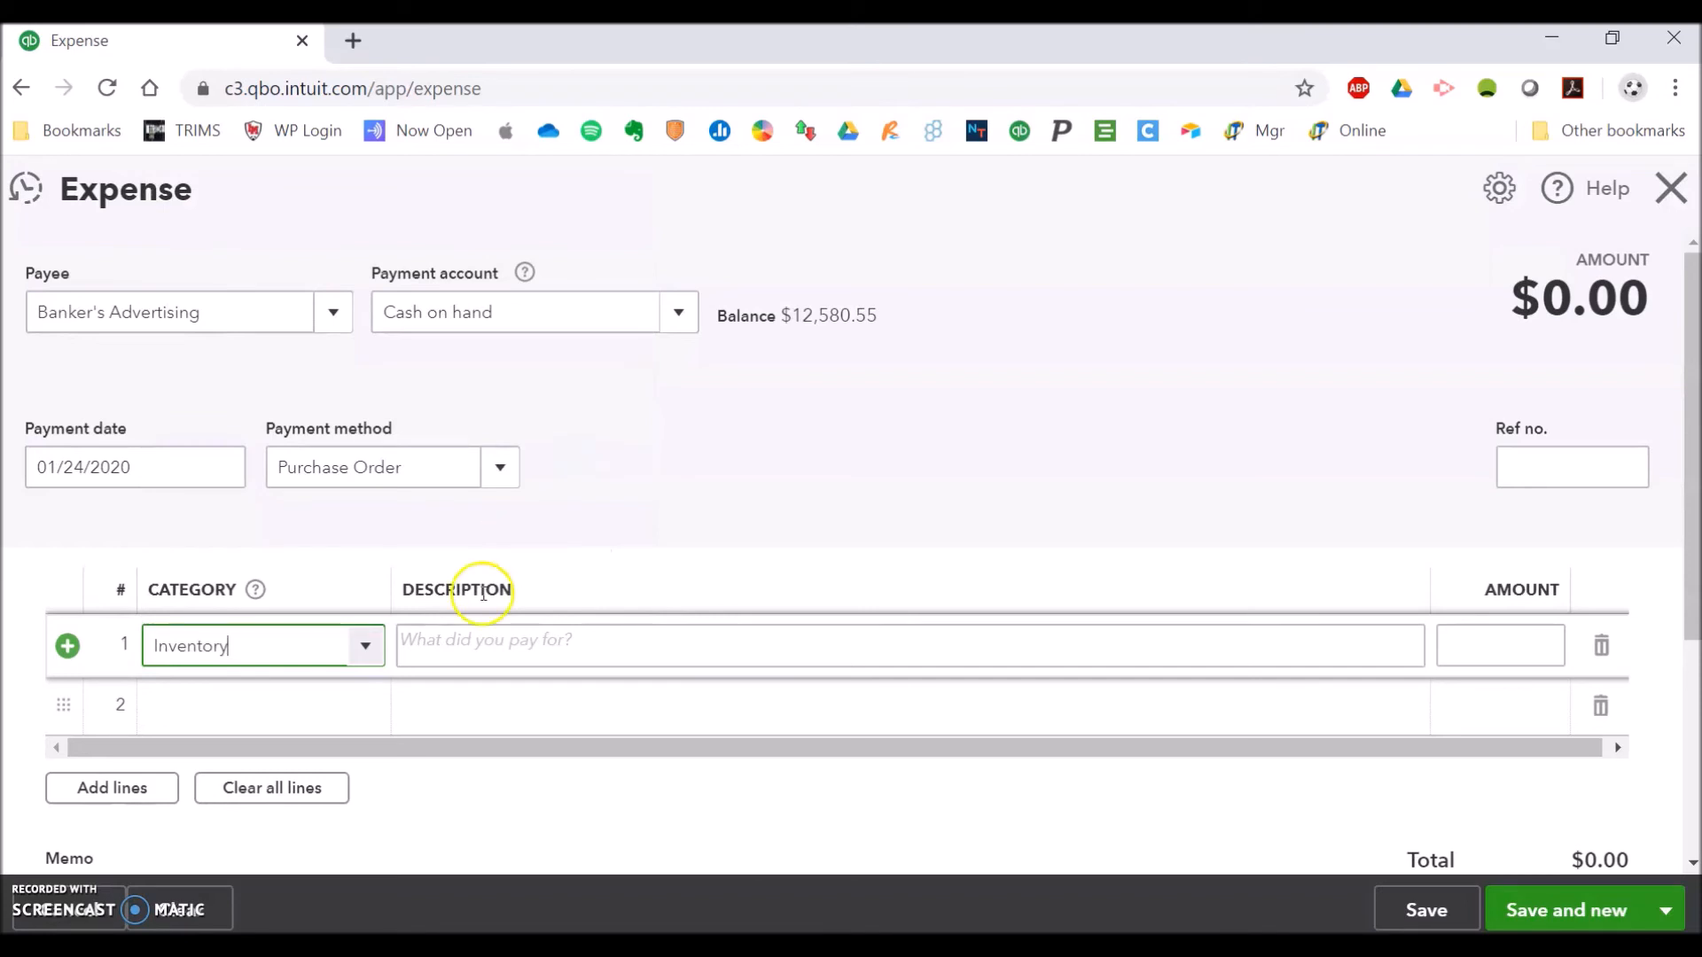
left_click(488, 639)
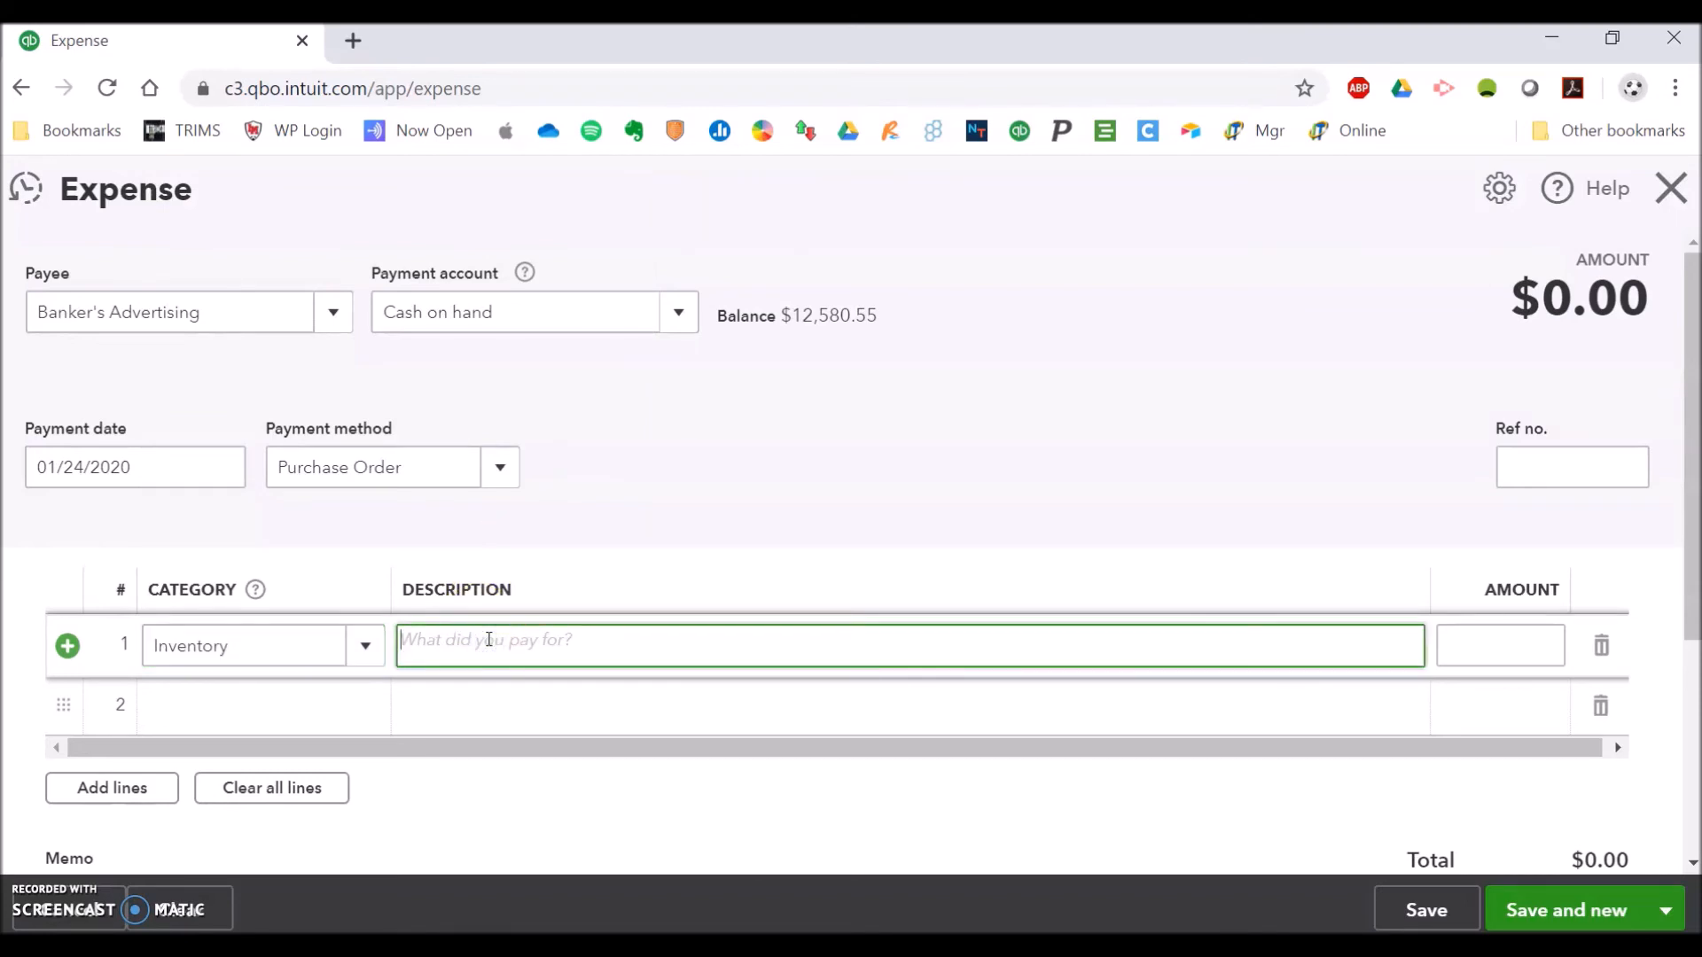
type("Custom Beanies")
left_click(1277, 581)
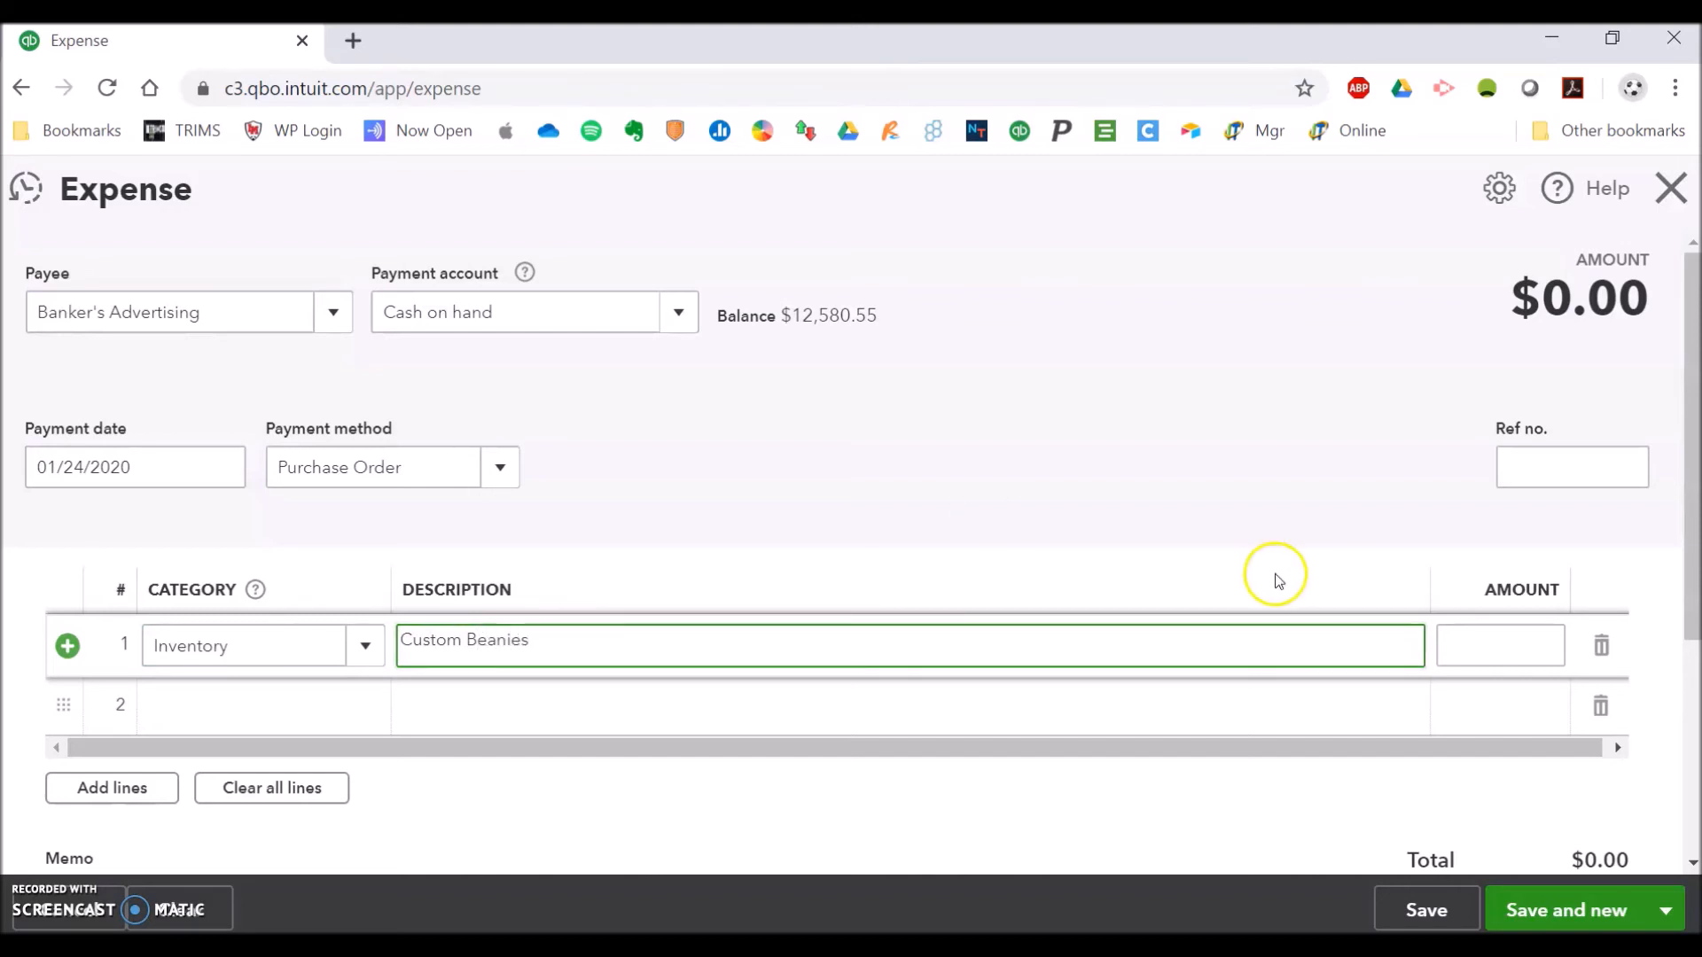
- Look up the total amount on the purchase order PDF in Adobe Acrobat and enter 1307.28 as the Custom Beanies line's amount
left_click(605, 919)
left_click(710, 882)
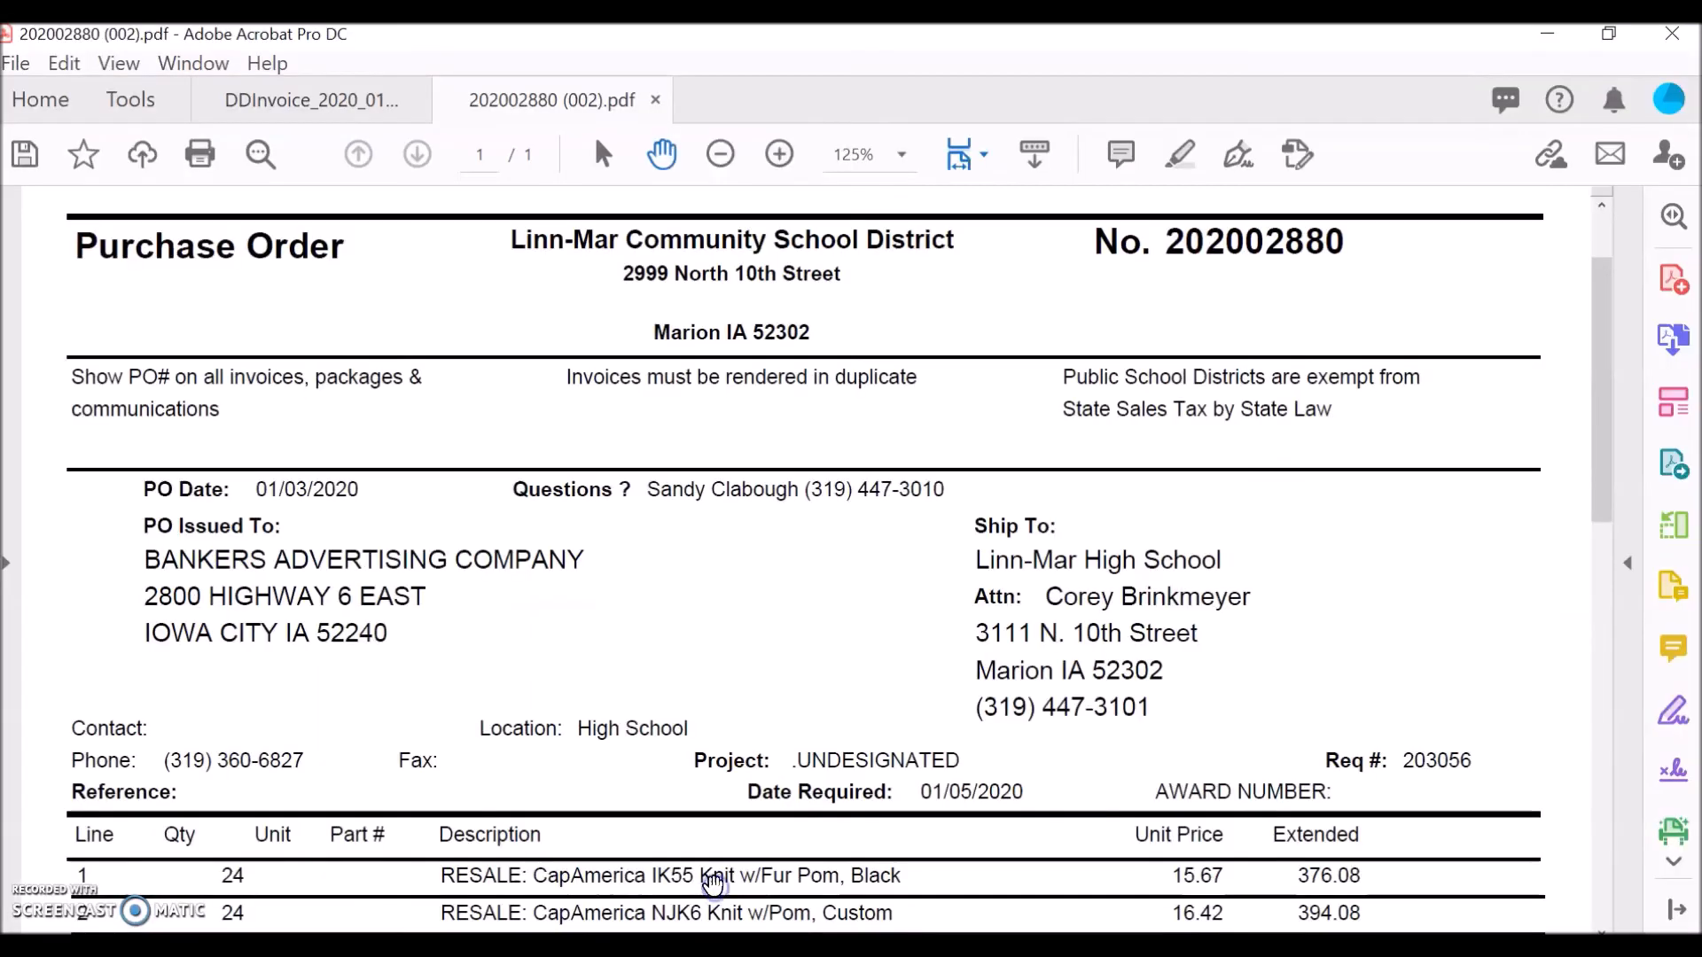
scroll(947, 689, "down", 3)
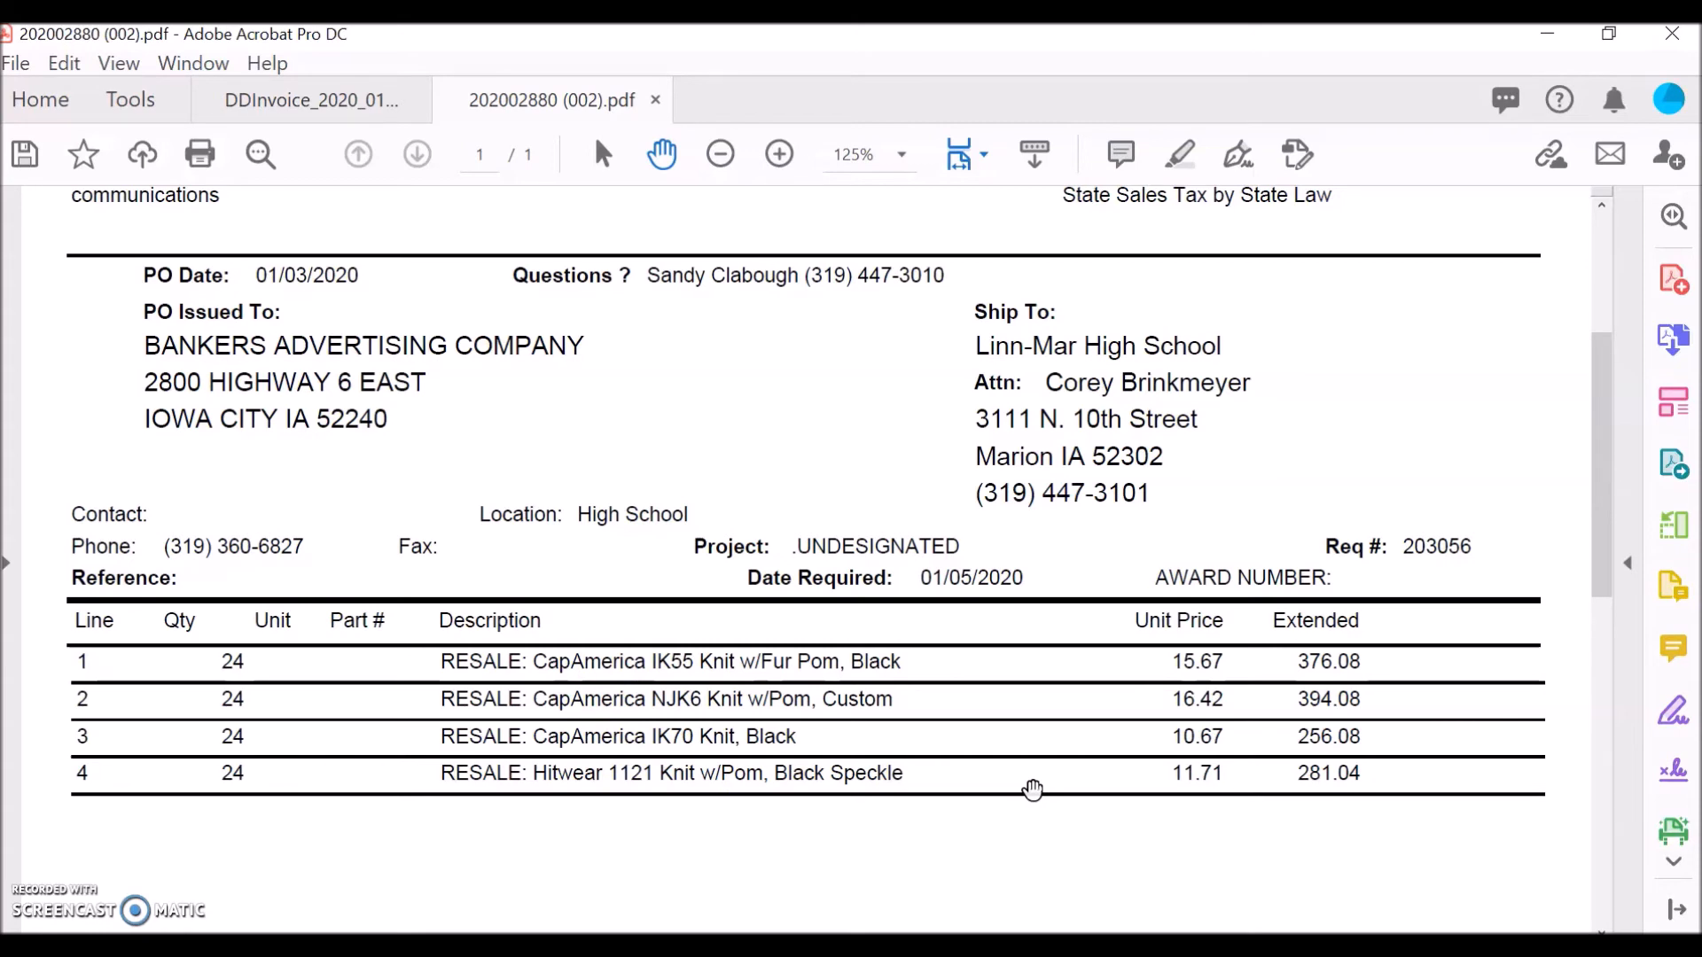
scroll(1032, 789, "down", 10)
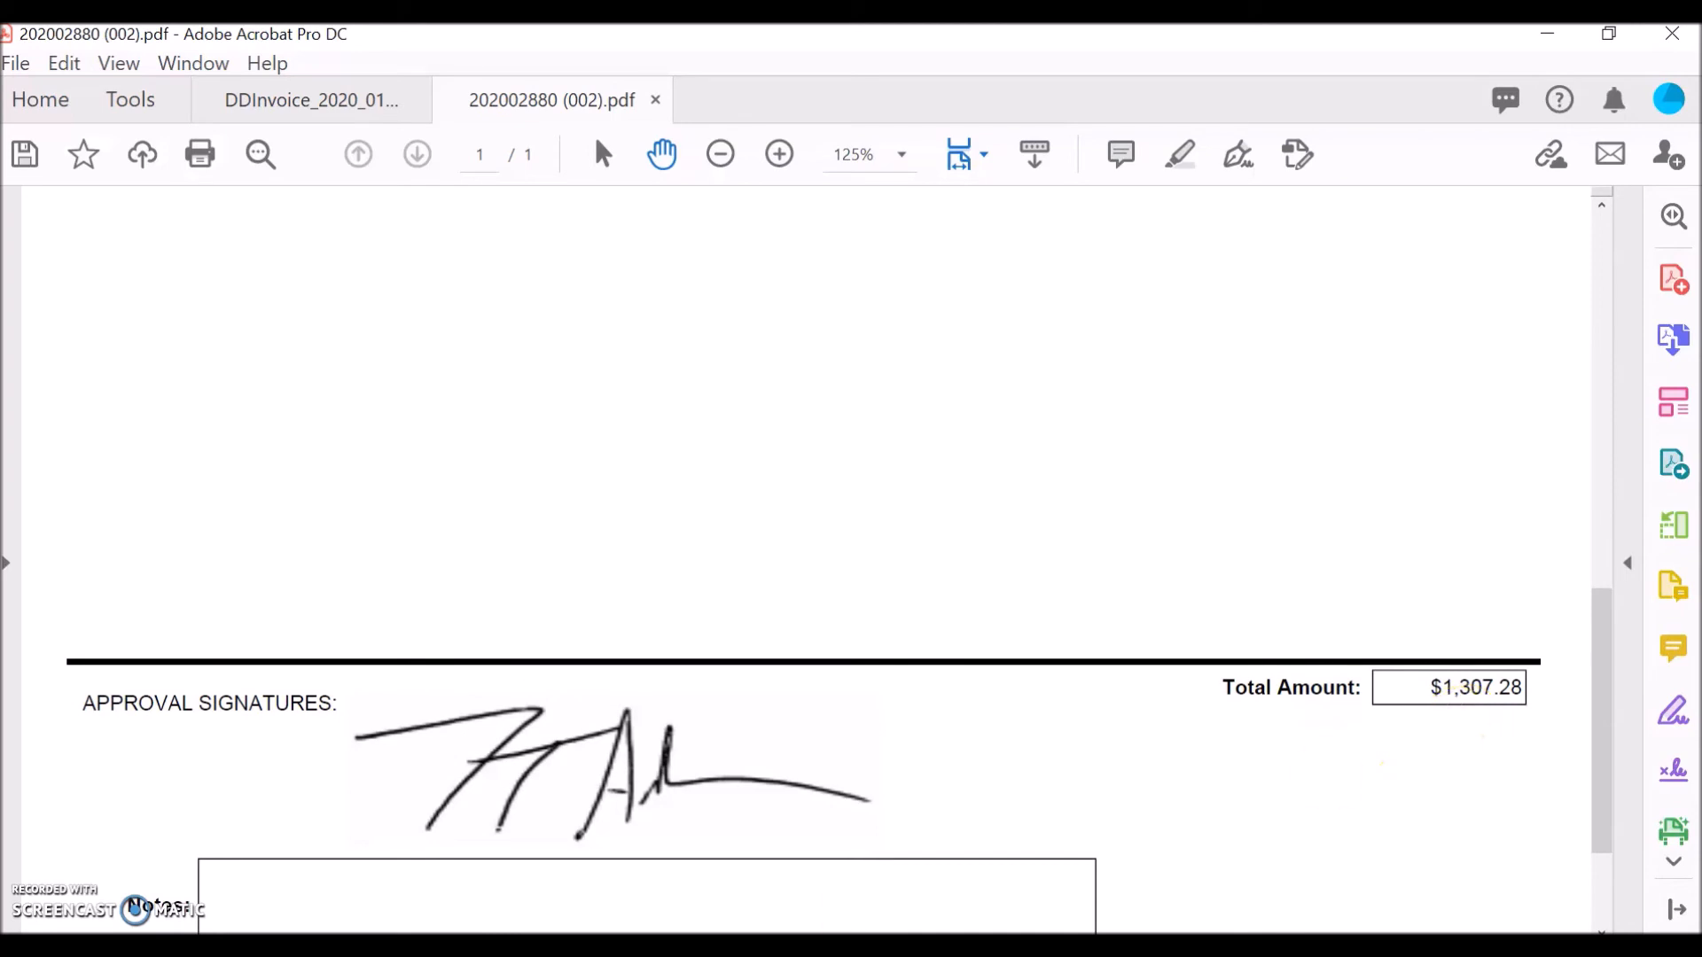
left_click(1546, 33)
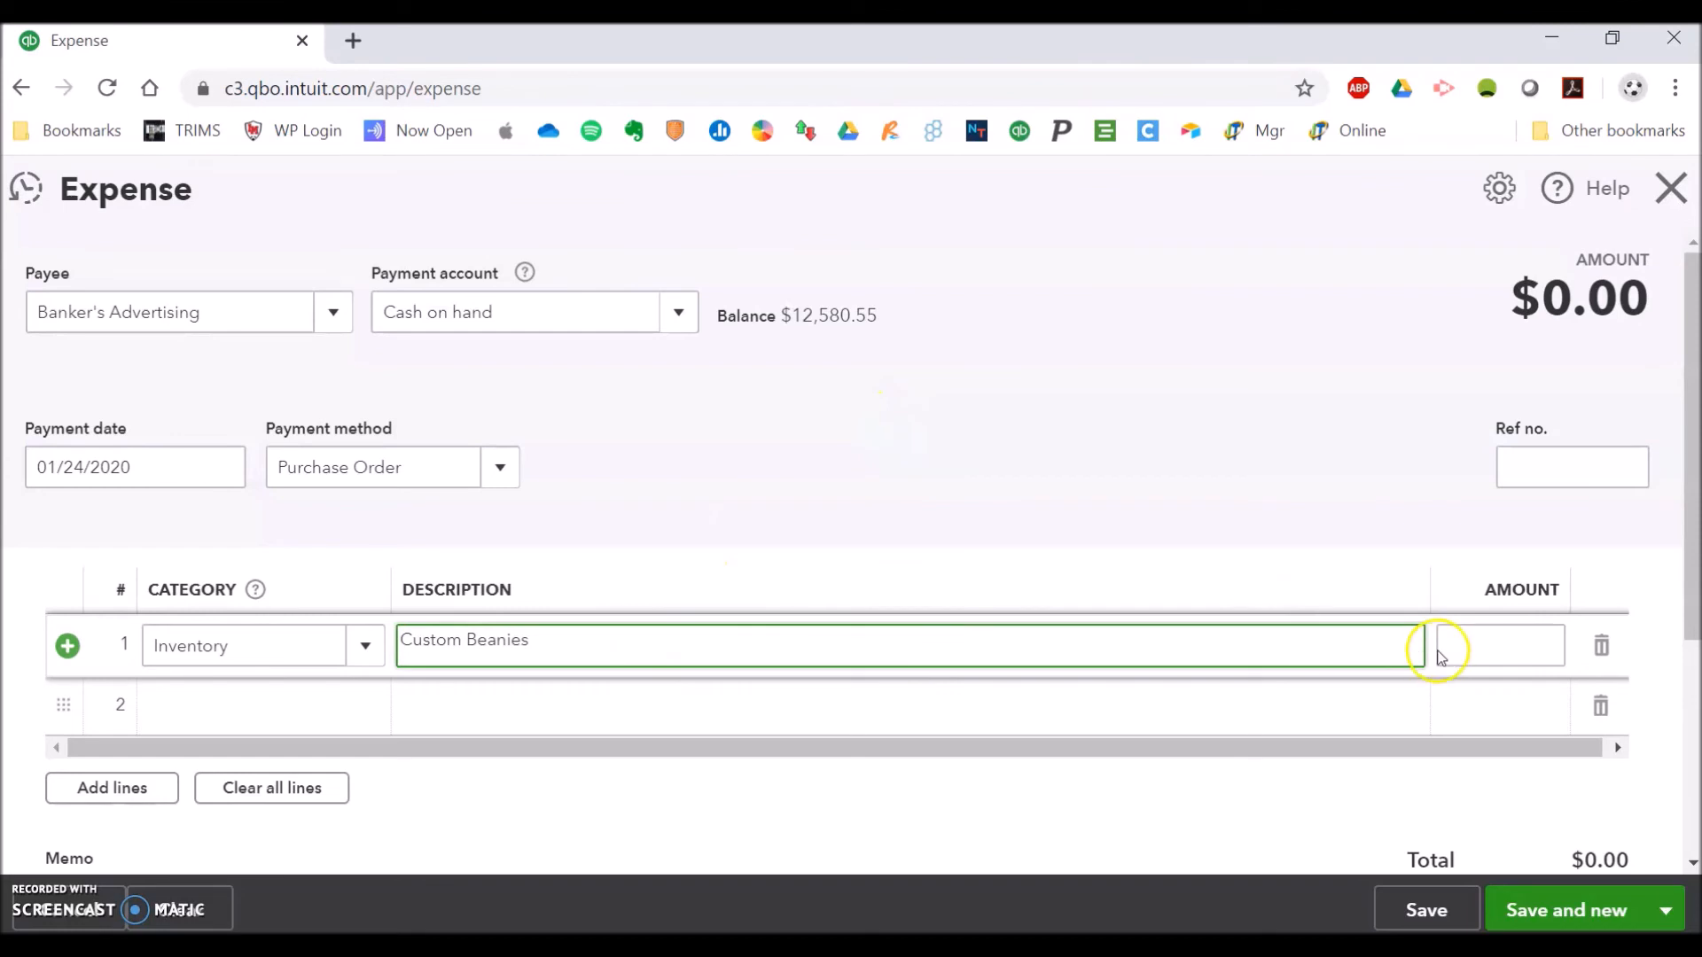
left_click(1492, 648)
type("13")
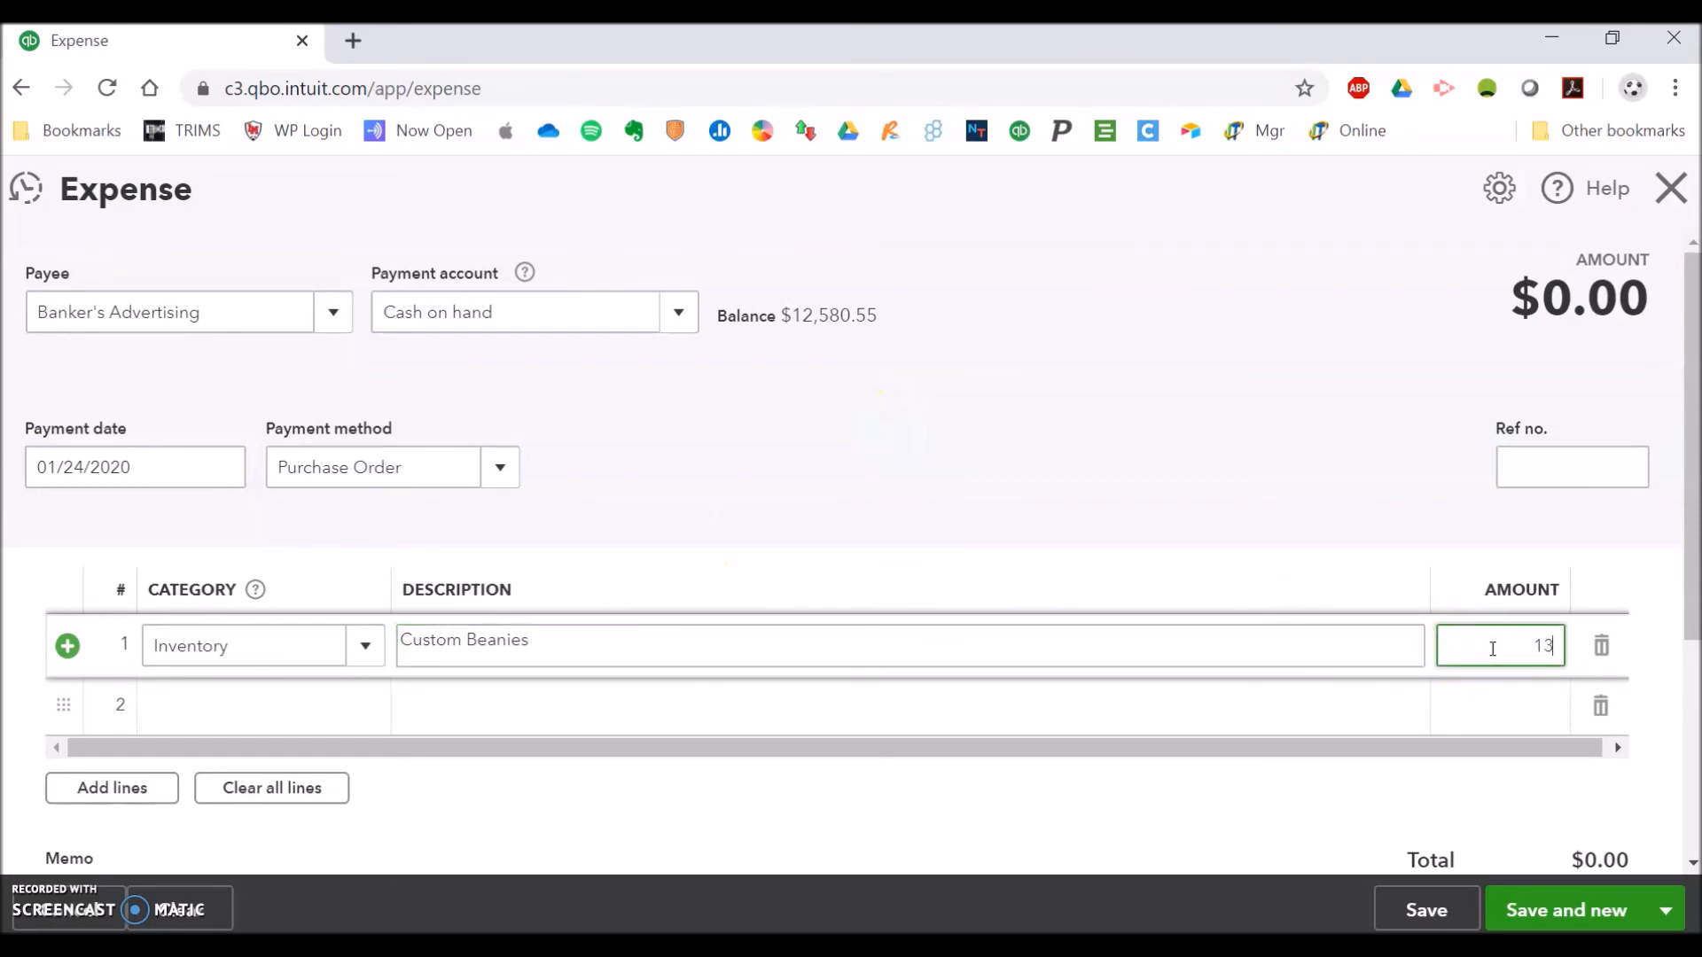
type("07.28")
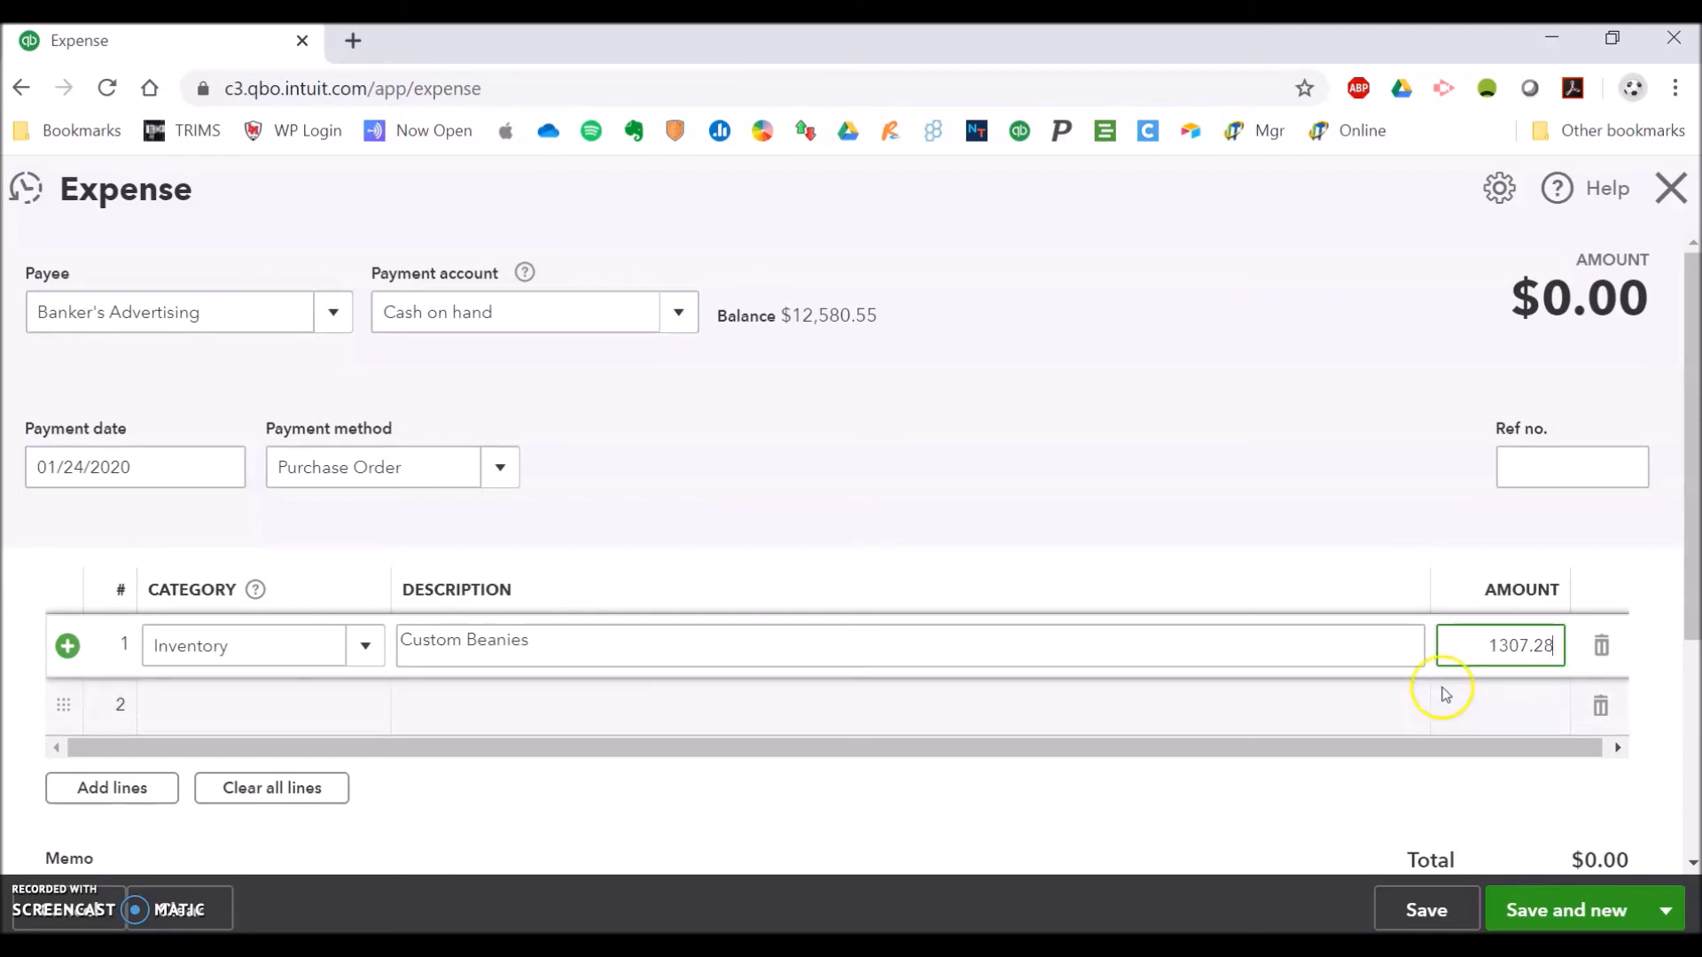
- Review the expense's line, memo and attachment fields against the item lines on the purchase order PDF in Adobe Acrobat, returning to the expense form
scroll(1385, 795, "down", 3)
scroll(1385, 797, "down", 2)
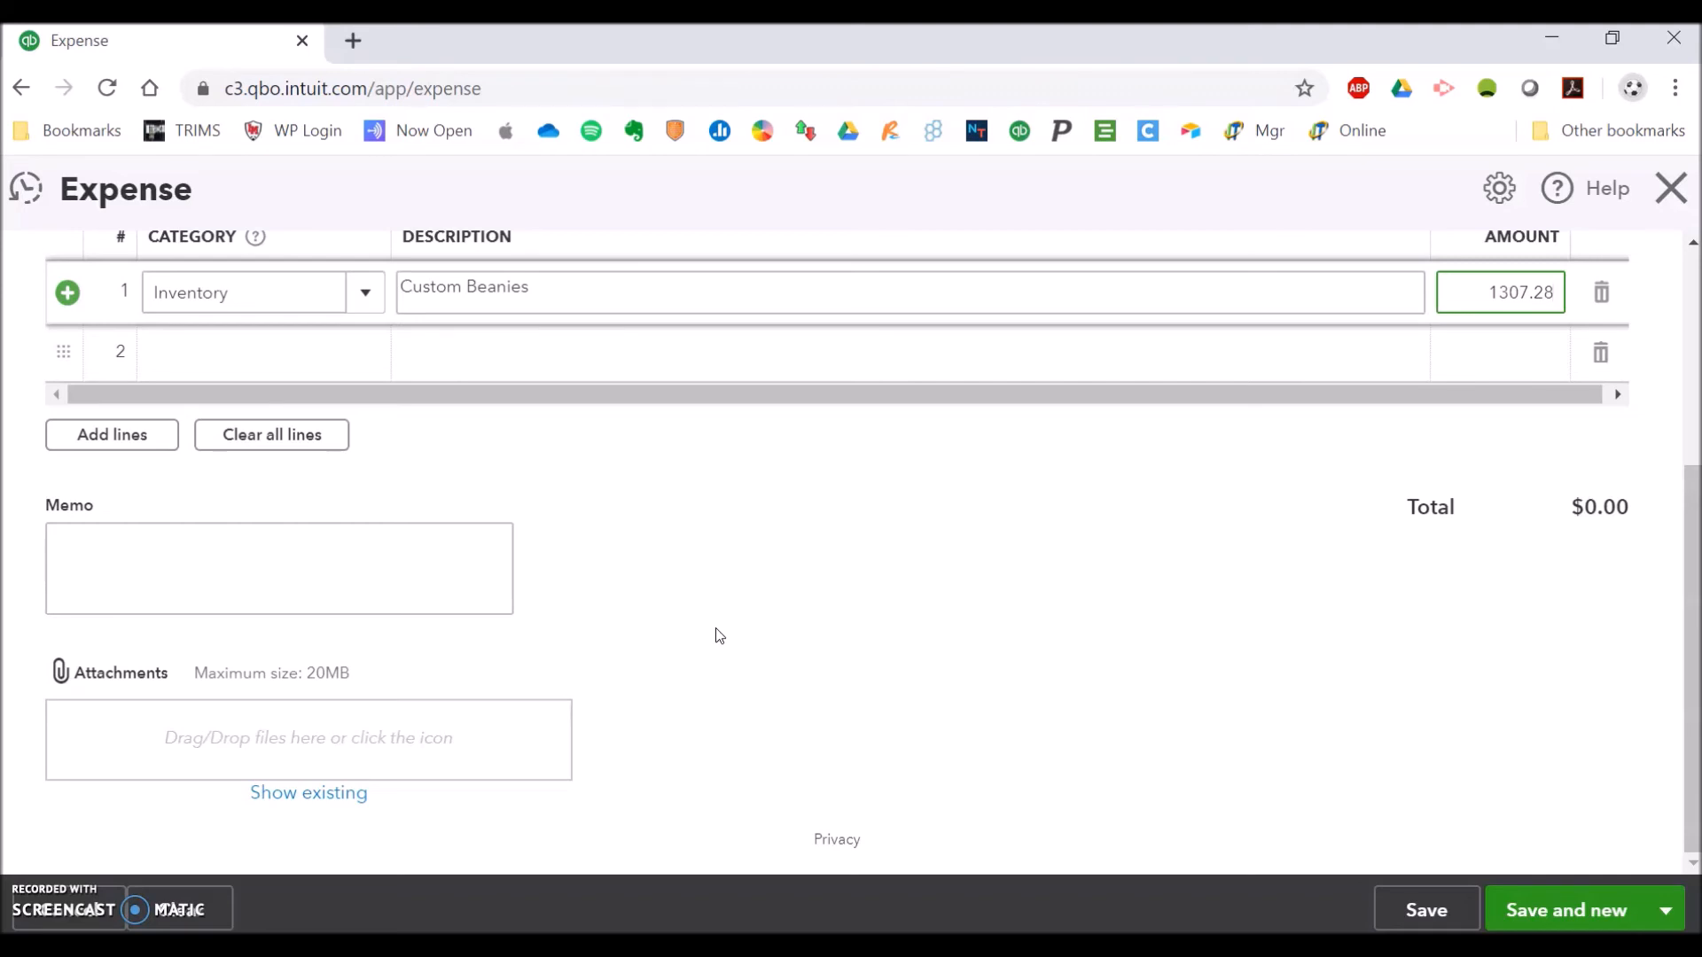
left_click(570, 284)
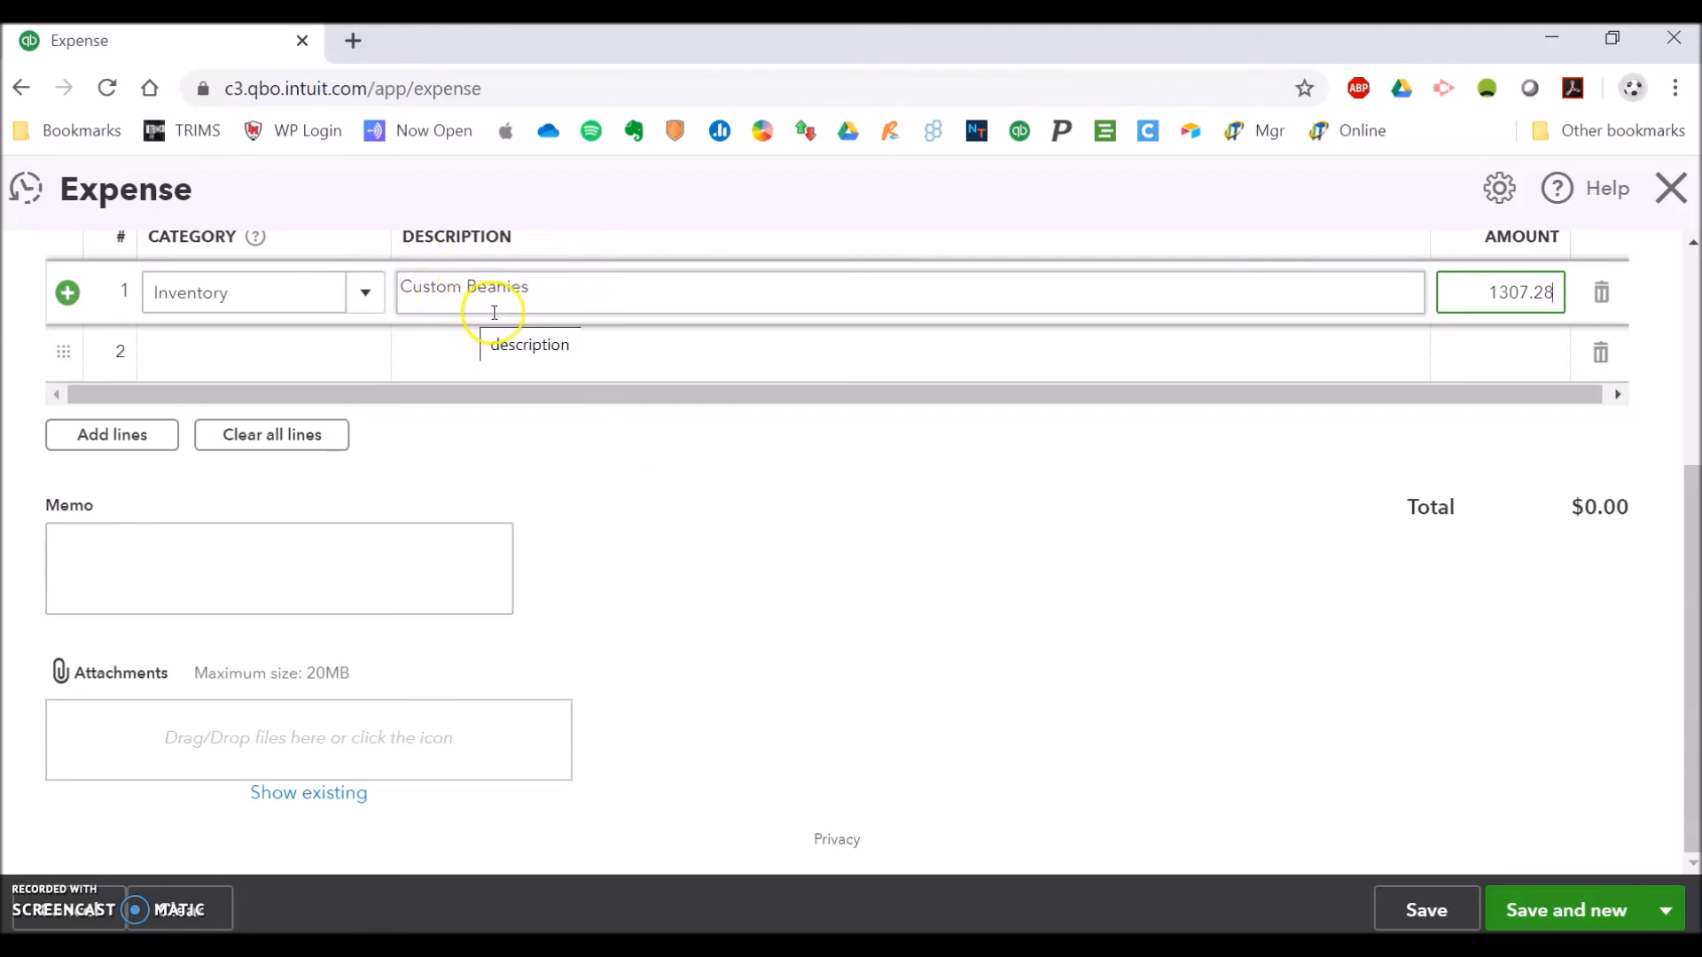
left_click(620, 275)
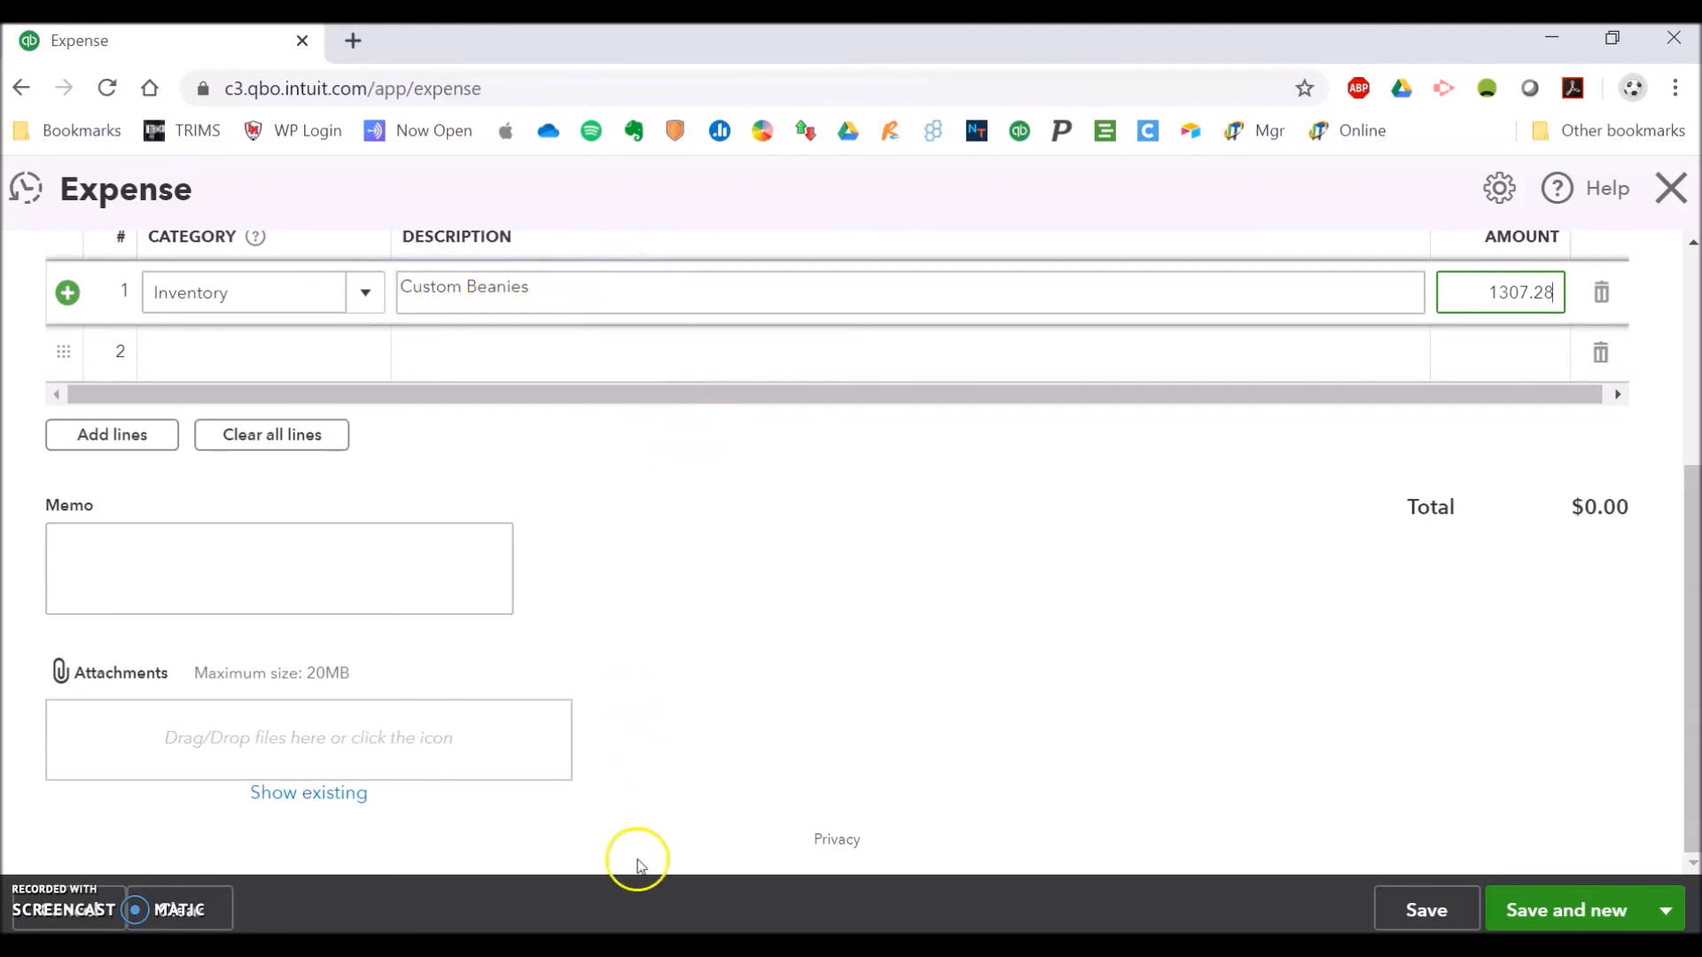
mouse_move(620, 944)
left_click(737, 886)
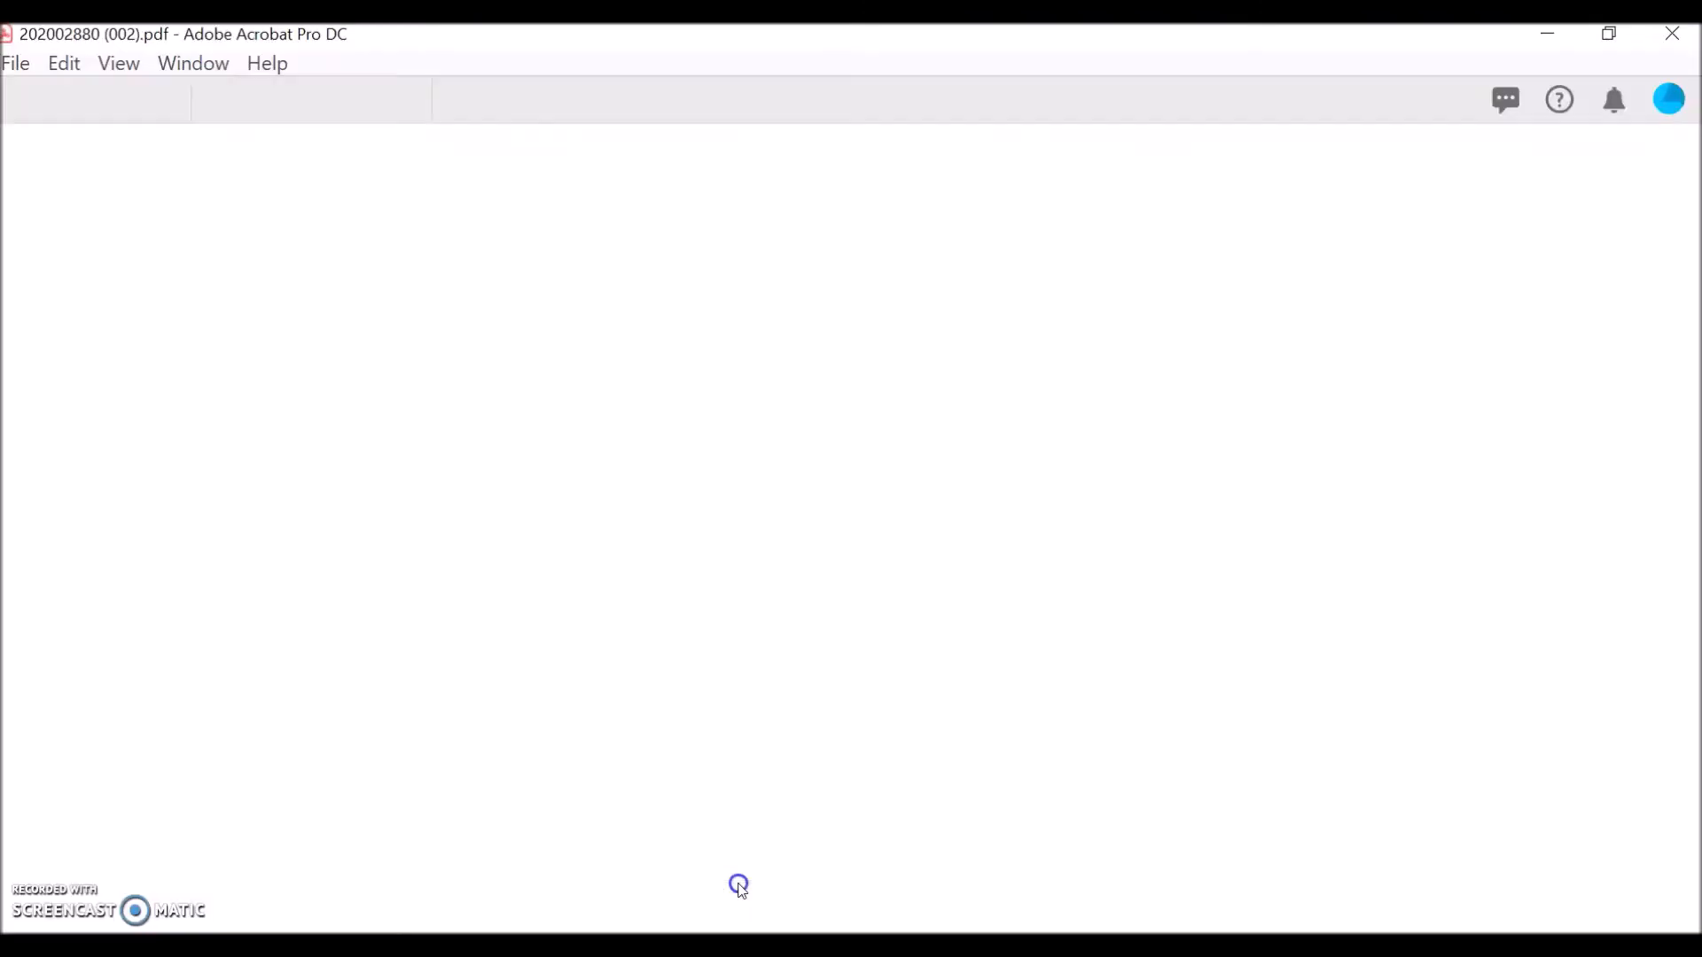
scroll(837, 505, "up", 5)
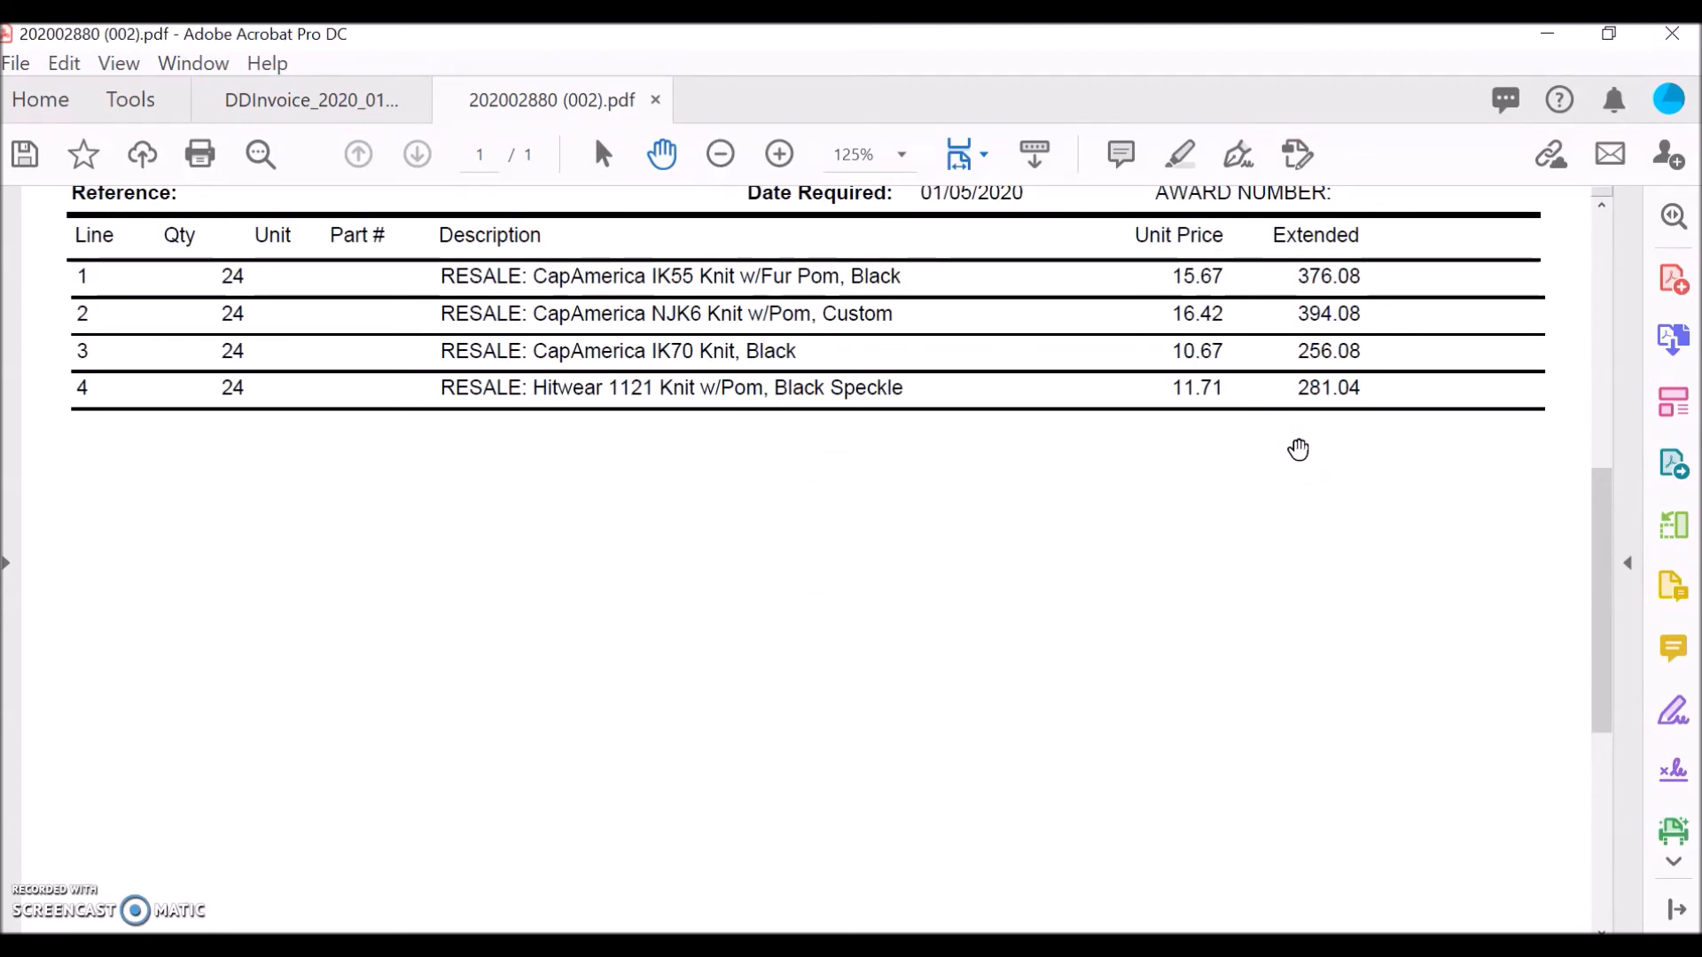
left_click(1545, 40)
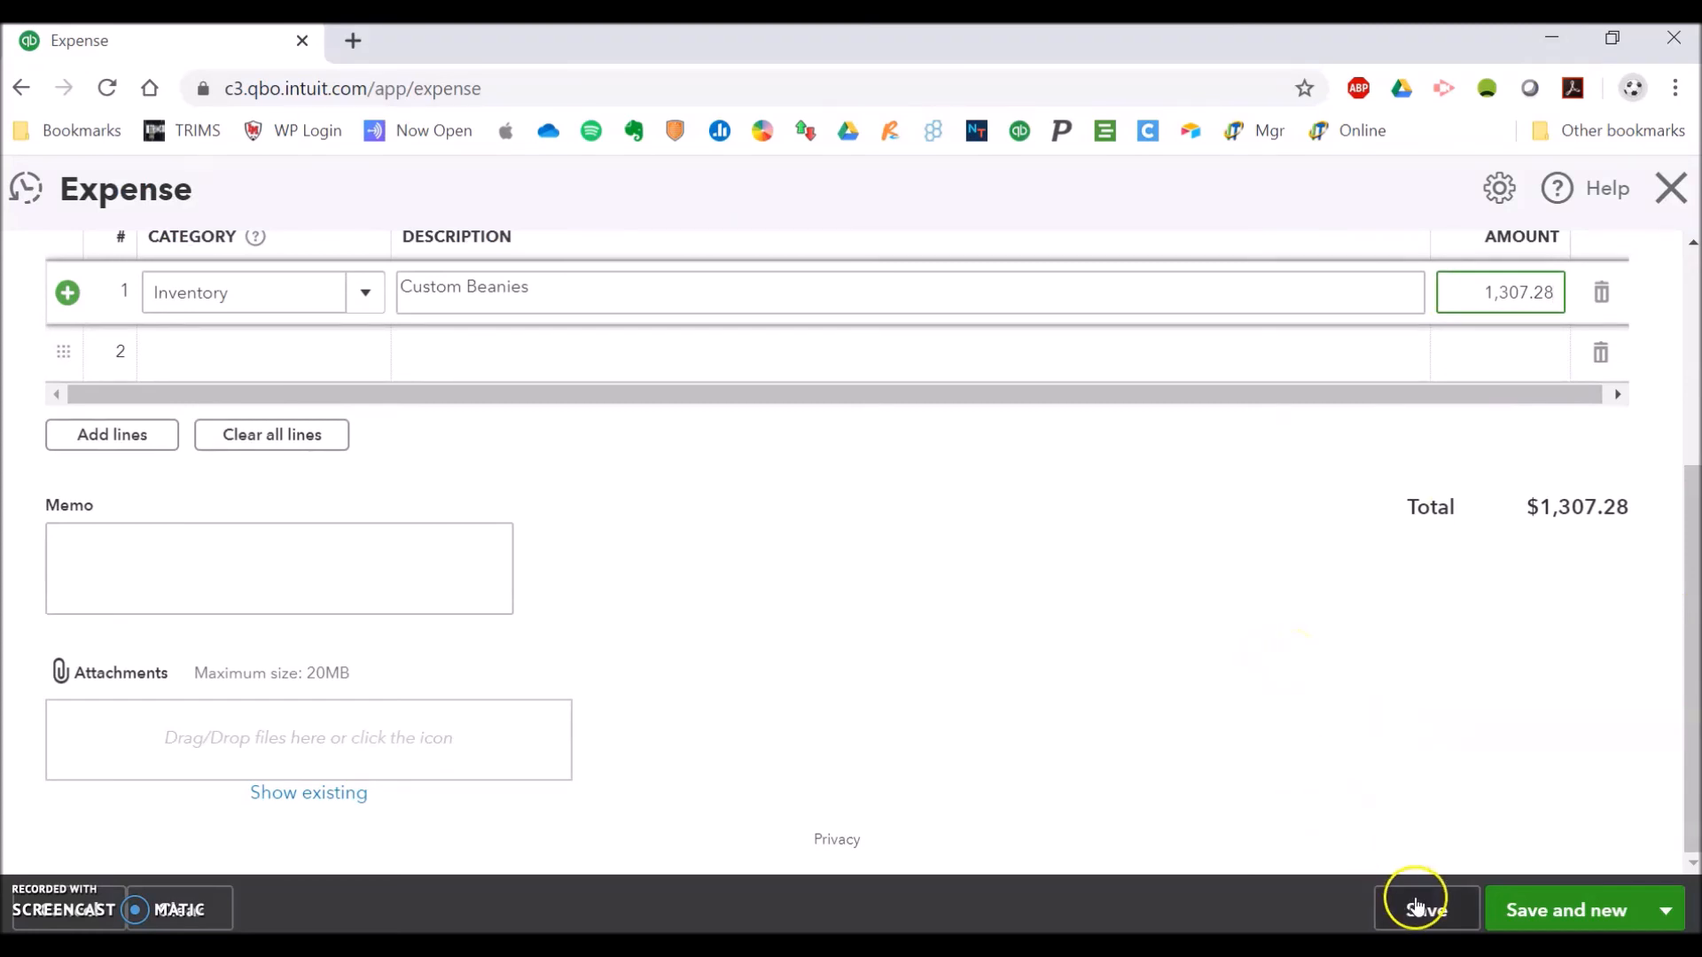
- Save the expense and close it to check its entry in the Cash on hand register
left_click(1418, 908)
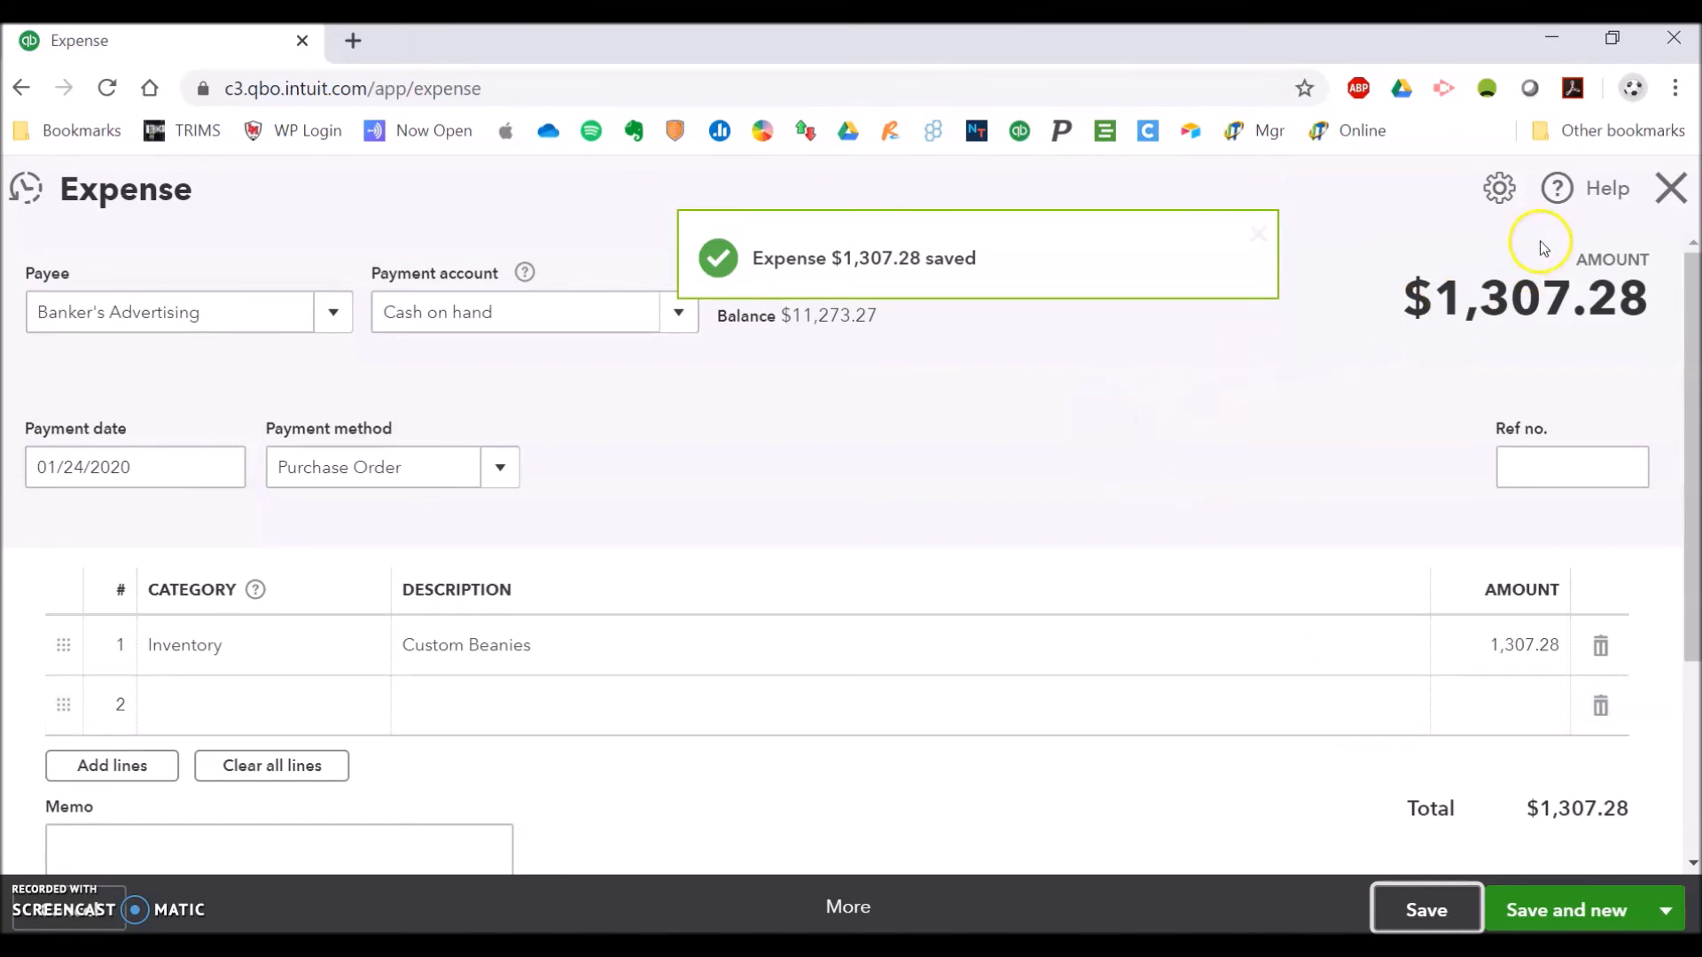
left_click(1672, 190)
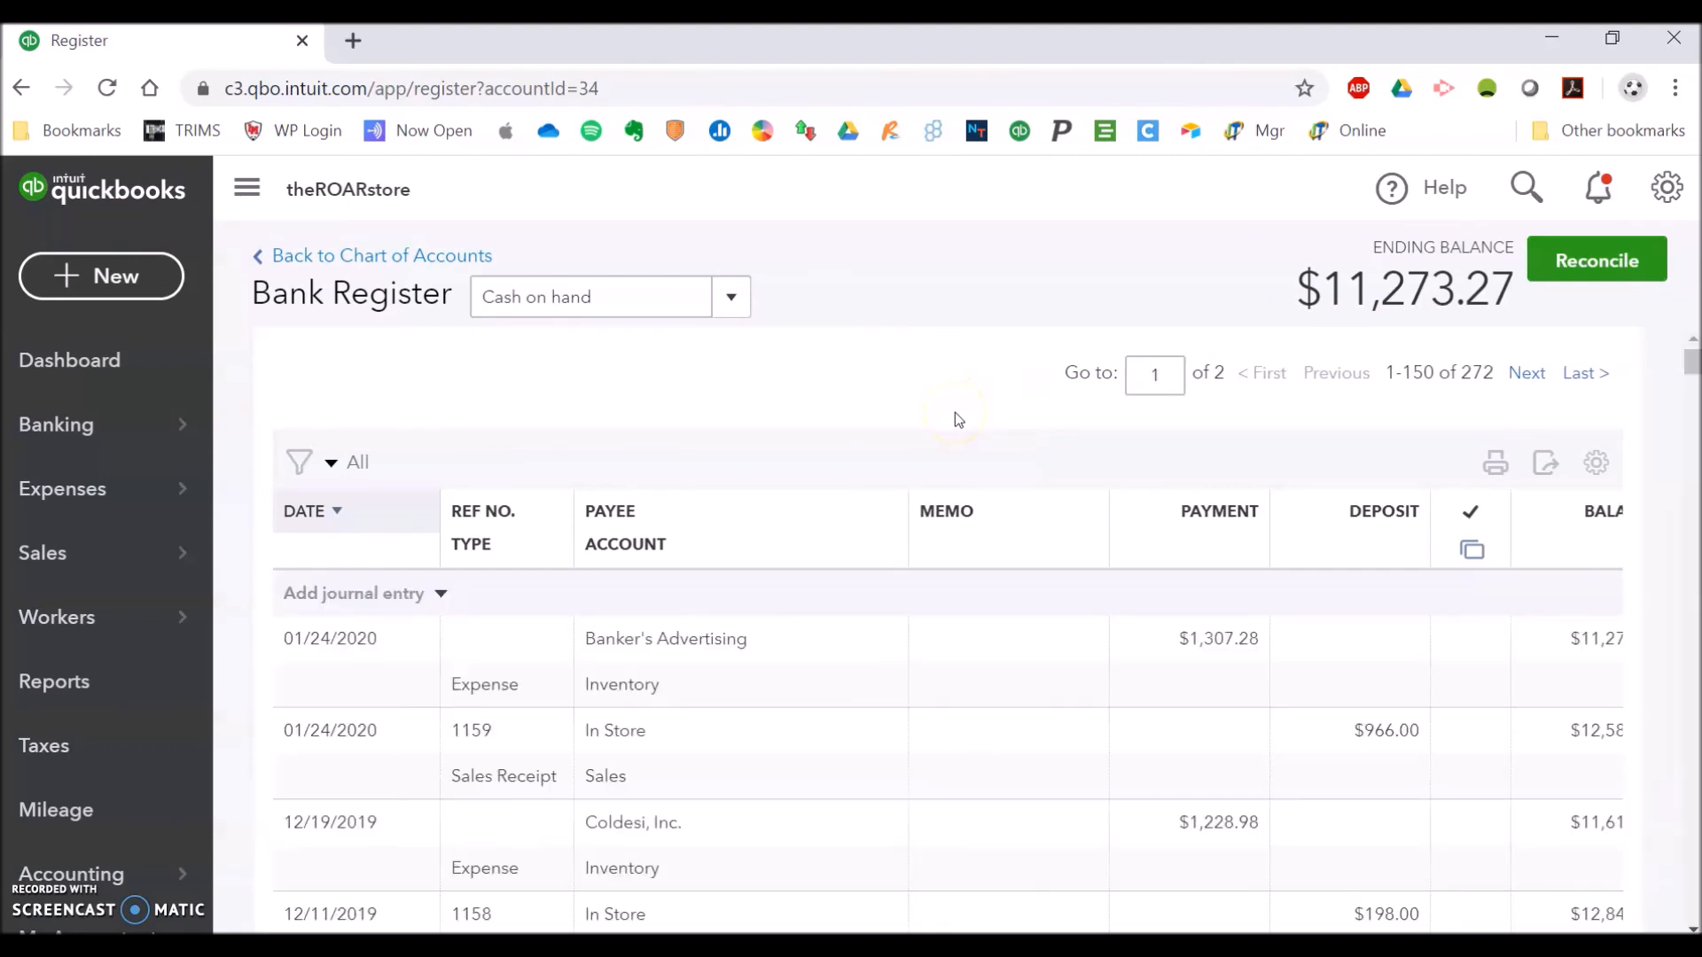
scroll(939, 759, "down", 2)
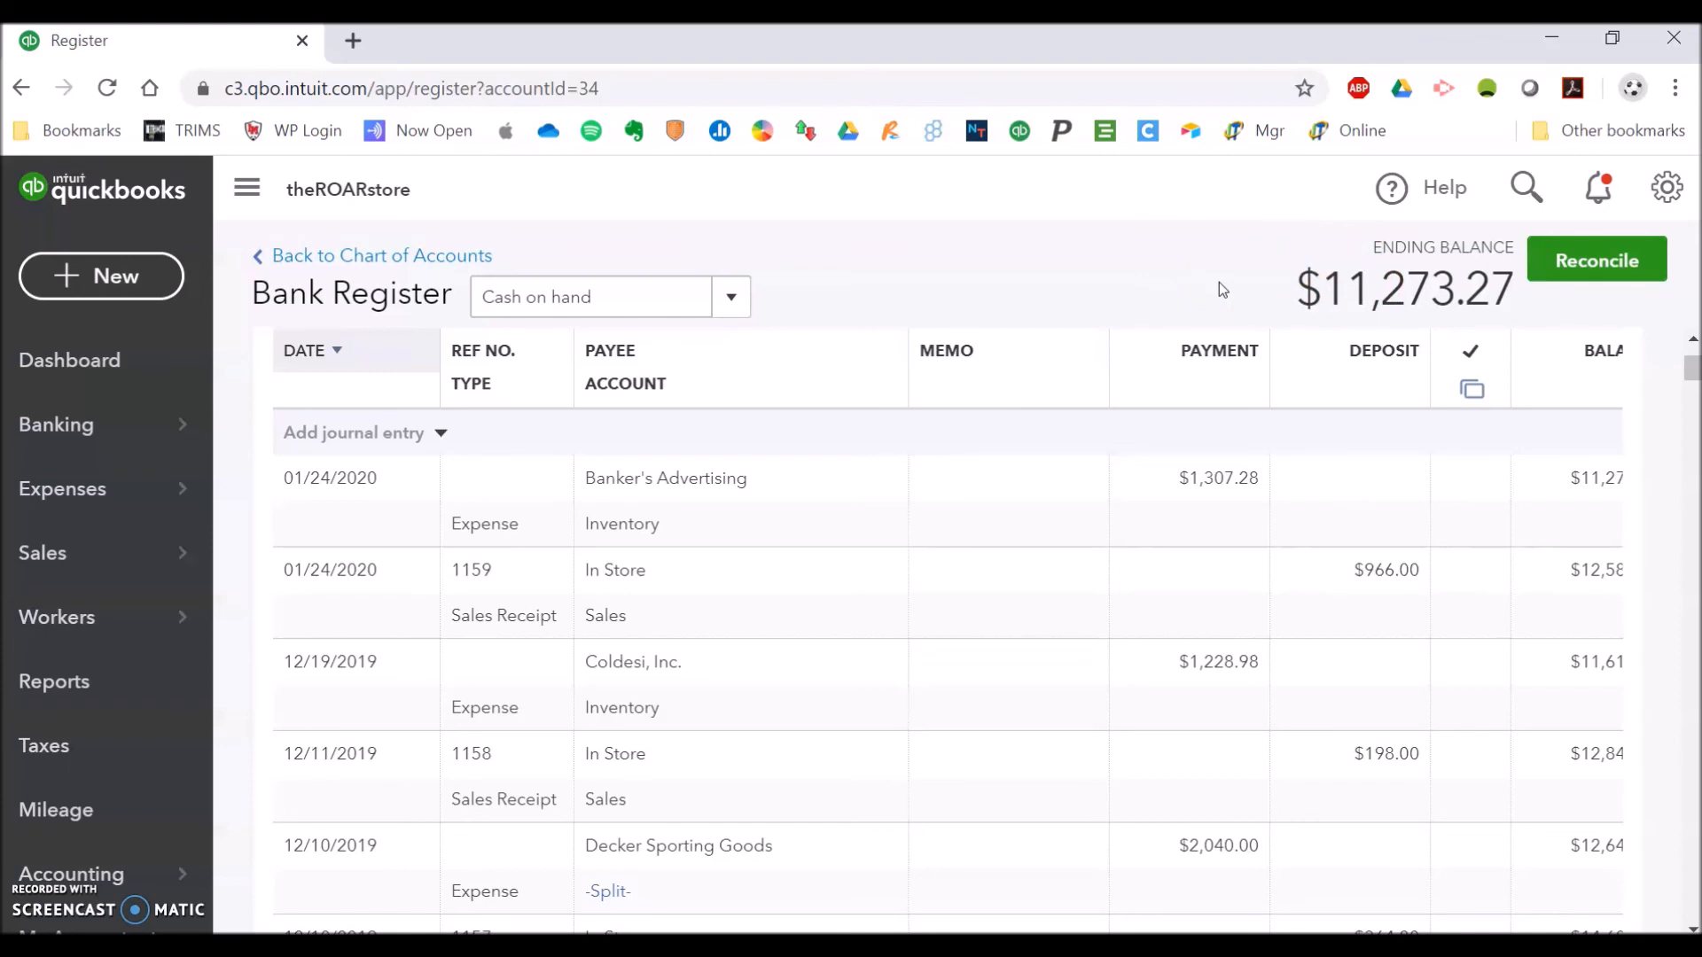
left_click(873, 234)
- Leave the bank register for the Chart of Accounts and go to the company Dashboard
left_click(429, 256)
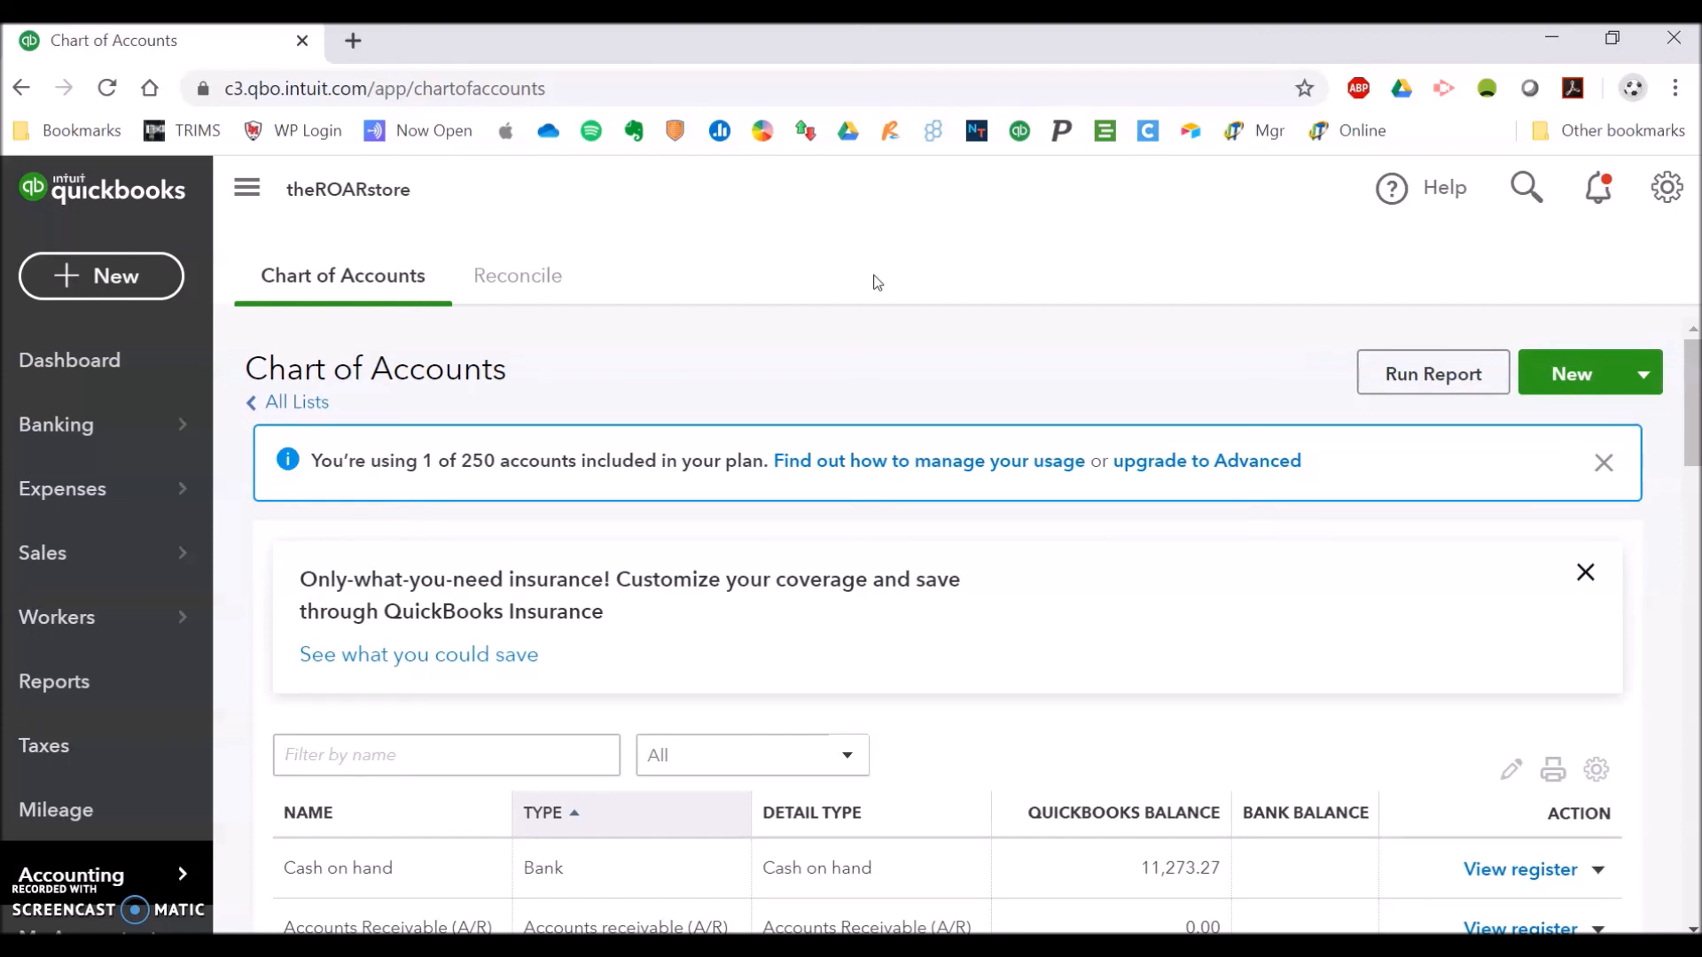
left_click(245, 182)
left_click(122, 180)
left_click(27, 187)
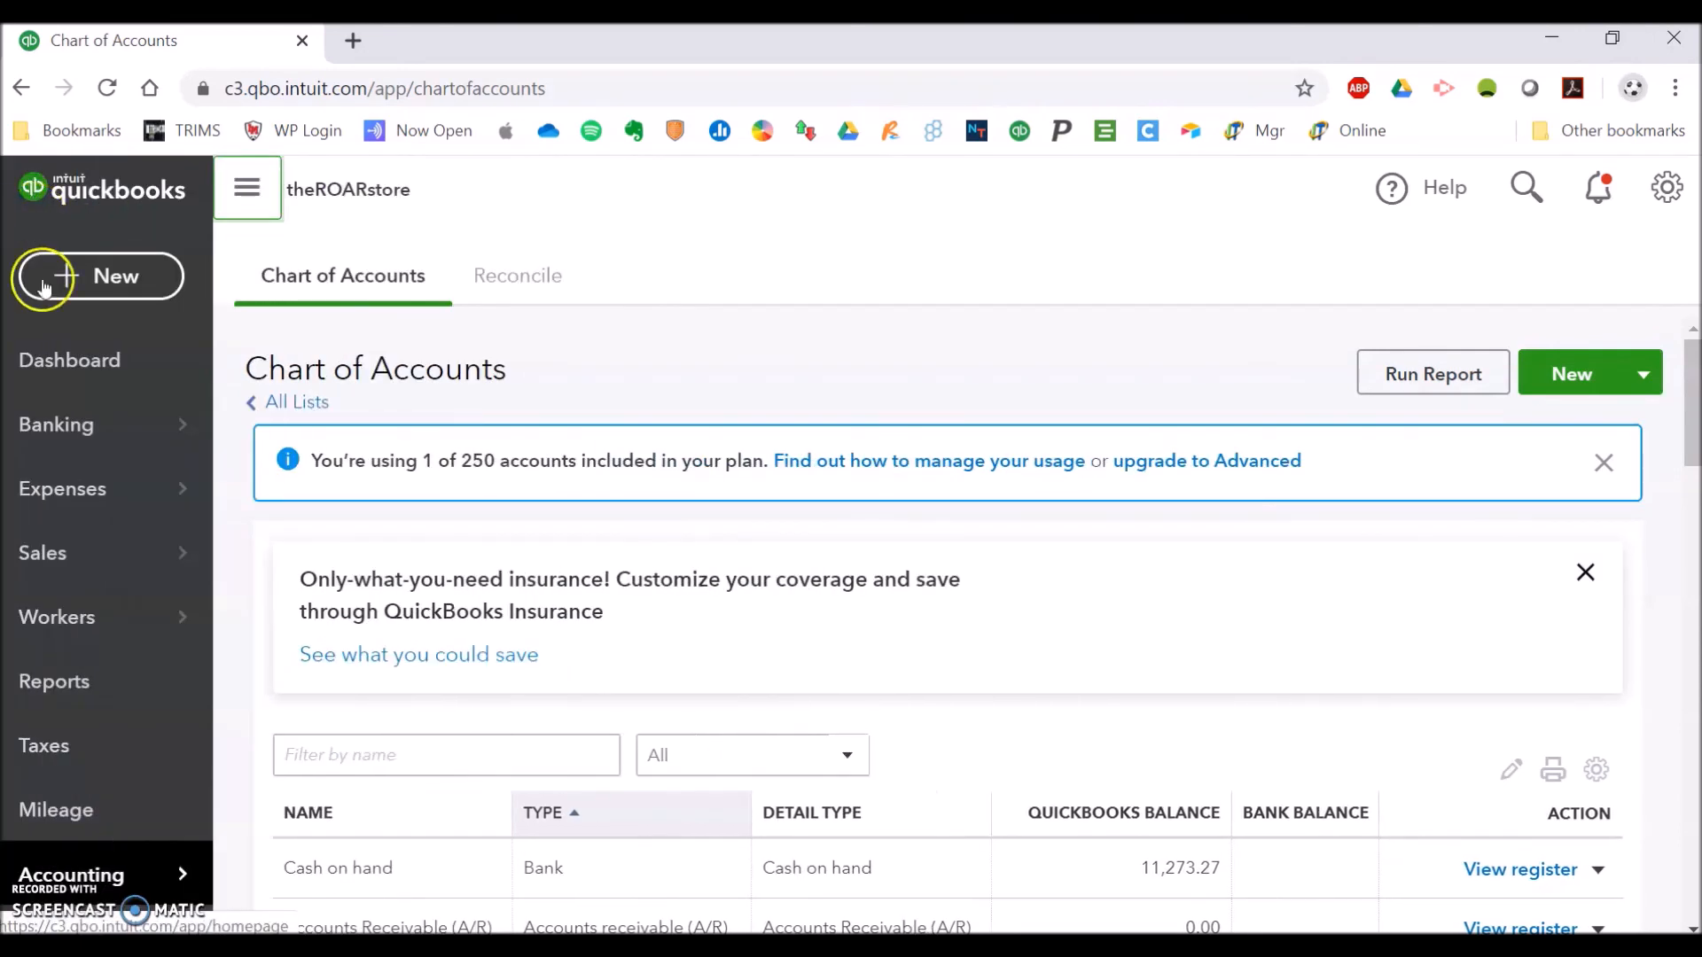
left_click(68, 372)
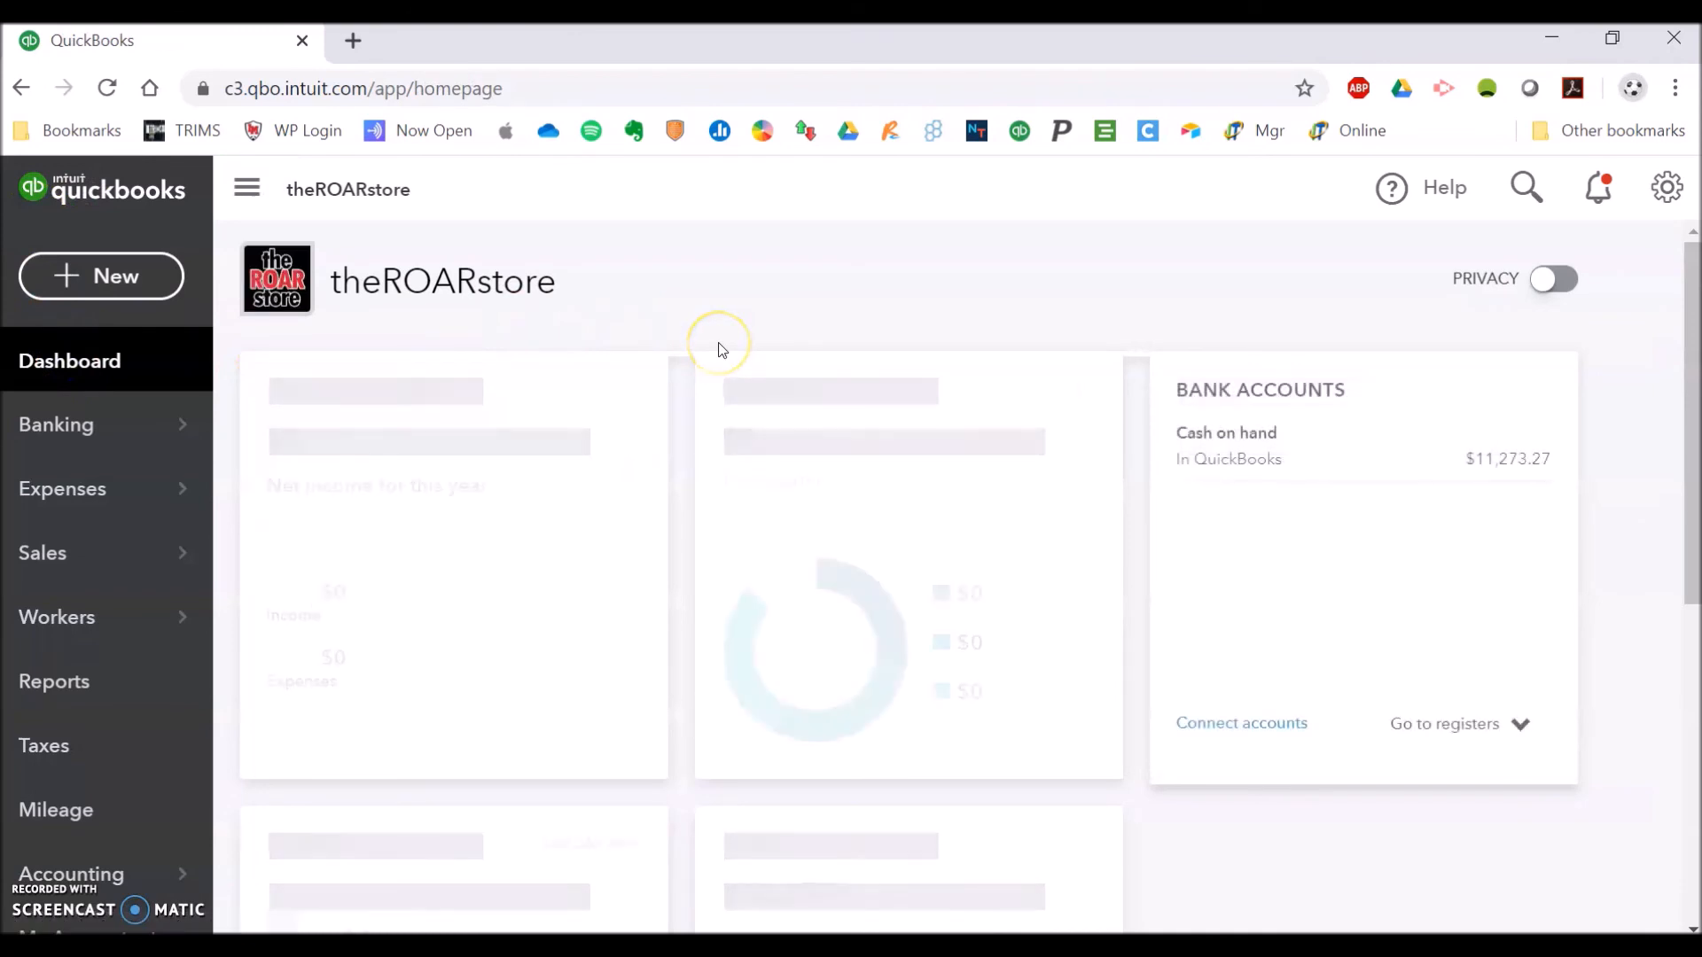